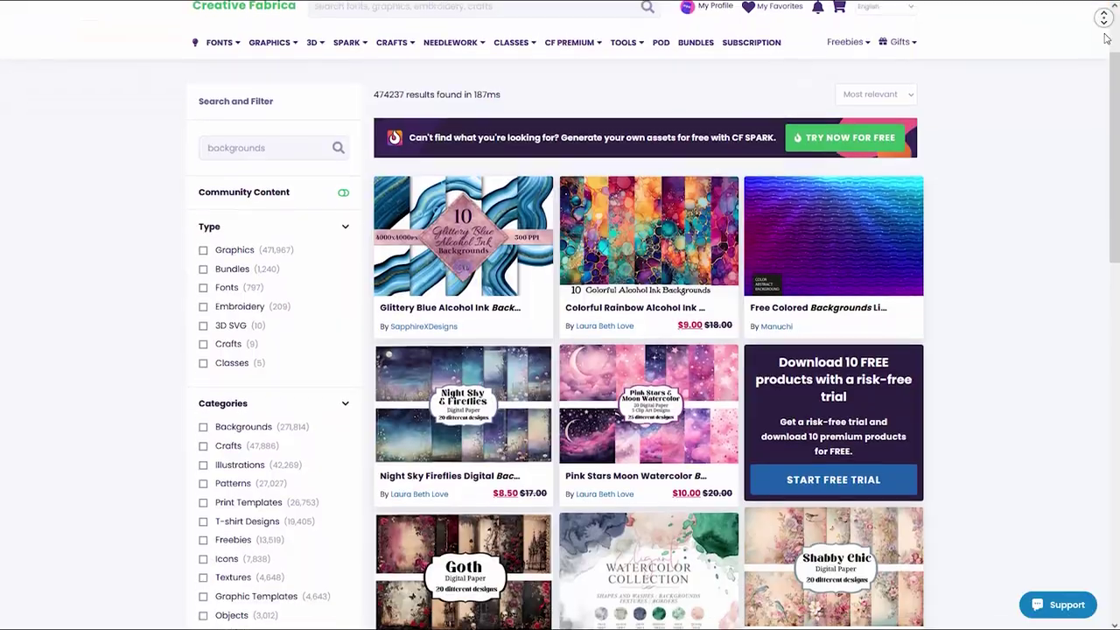
scroll(1105, 38, down, 3)
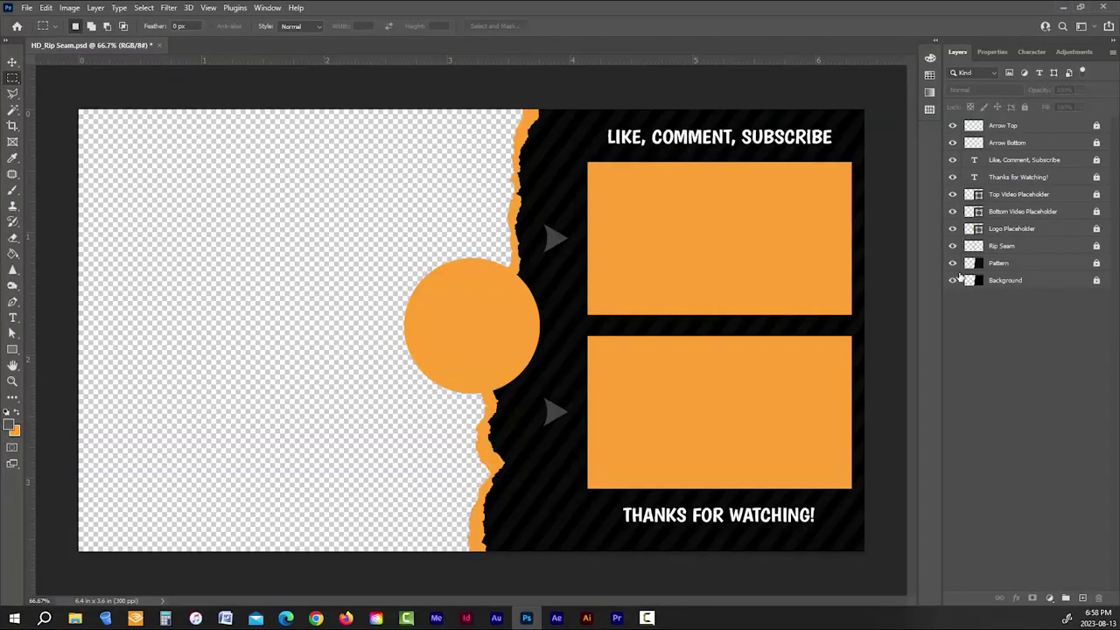
Hide every layer above Background and unlock the Background layer
drag(953, 133, 963, 248)
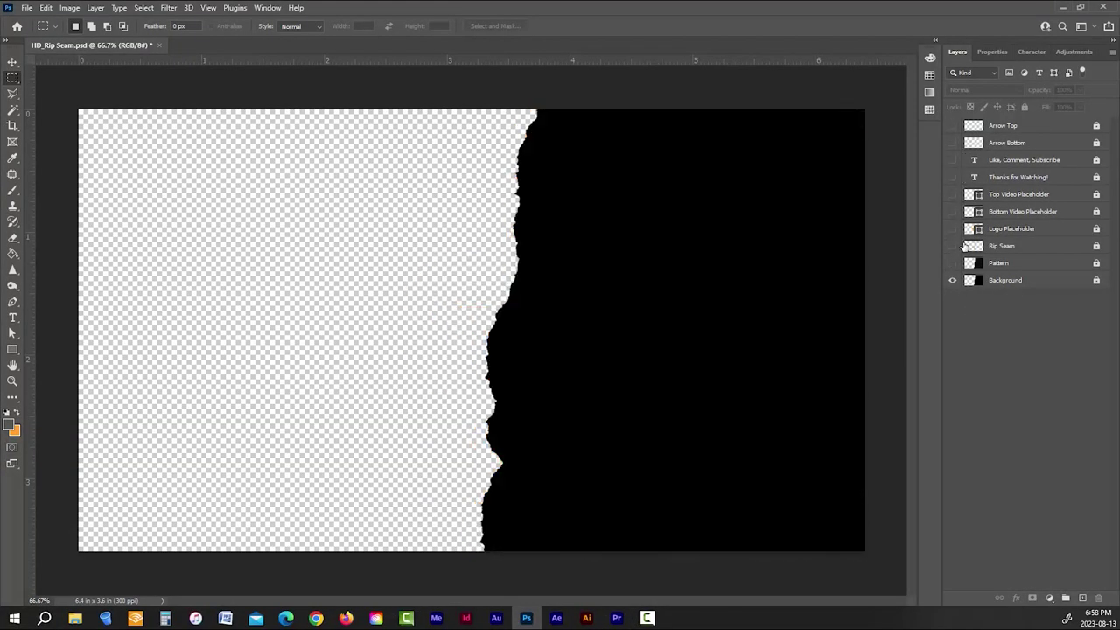
click(1096, 281)
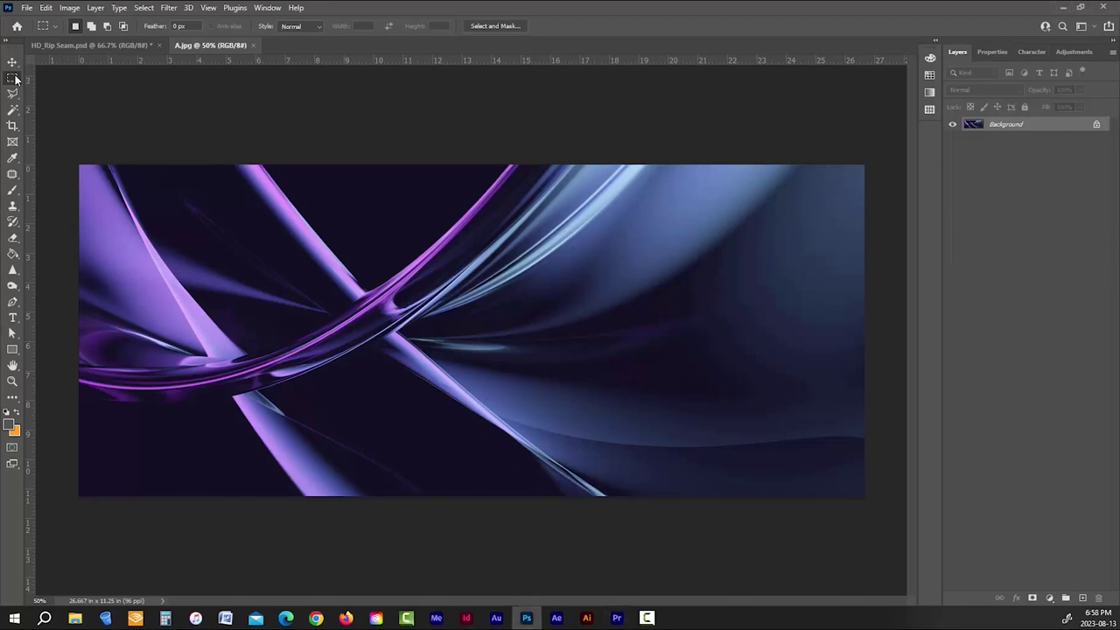
Select the entire A.jpg image with the Rectangular Marquee tool and copy it
drag(77, 163, 875, 506)
key(ctrl+c)
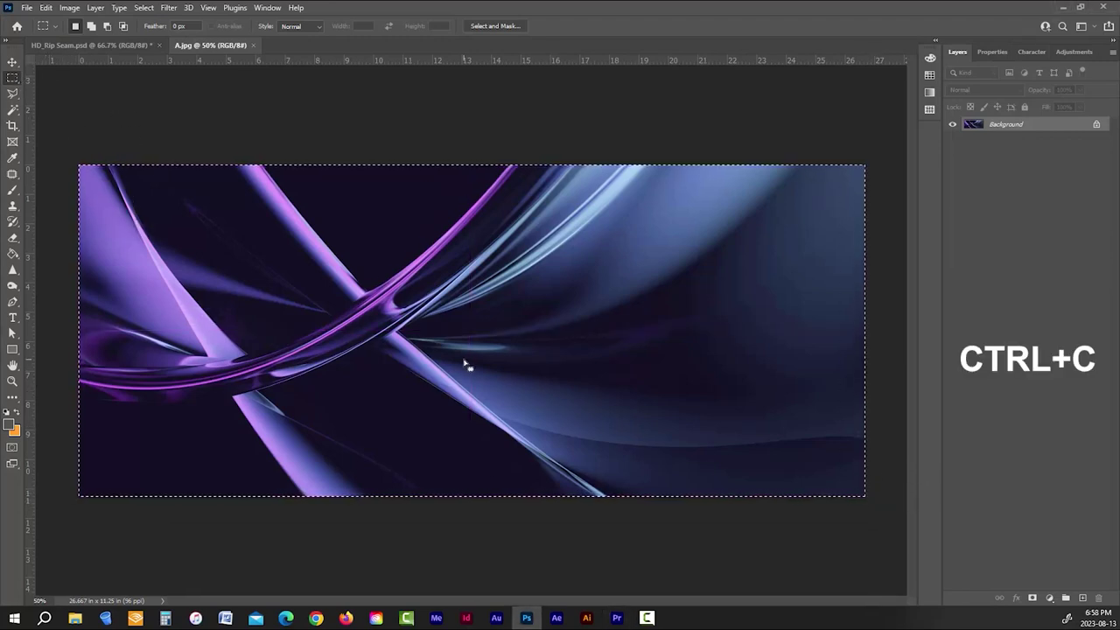
click(44, 9)
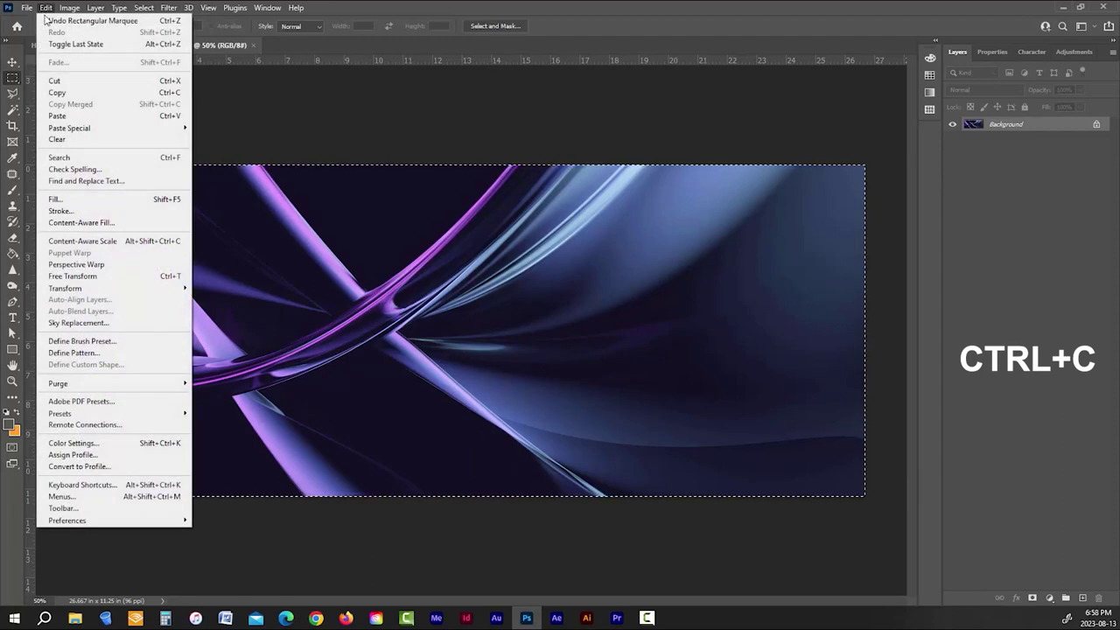
click(62, 94)
Paste the copied image directly above the Background layer in HD_Rip Seam.psd
click(99, 49)
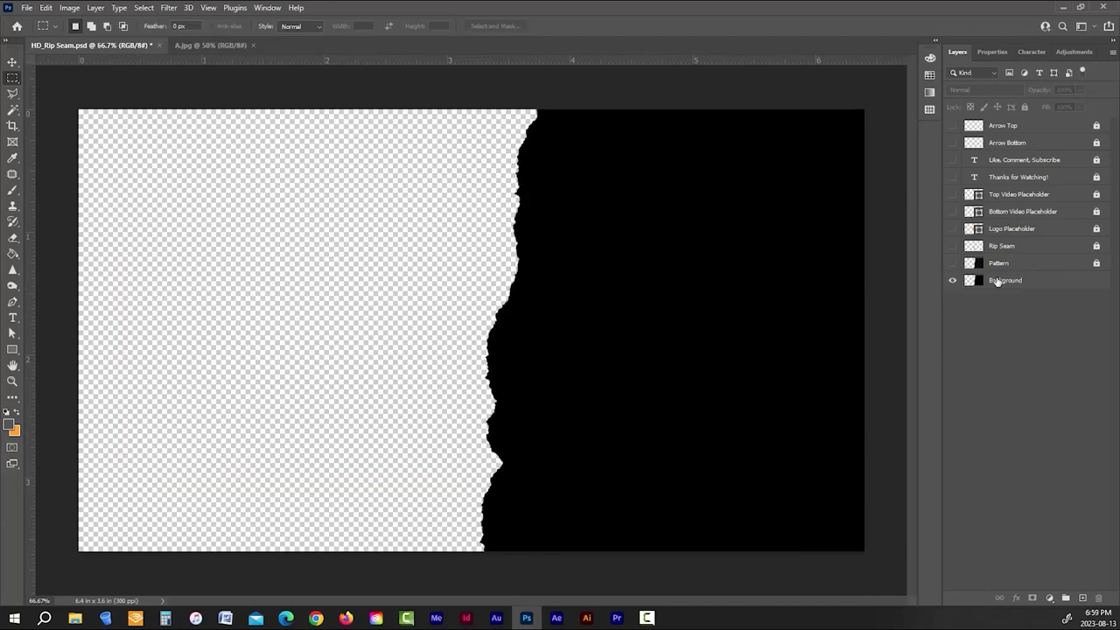
click(998, 282)
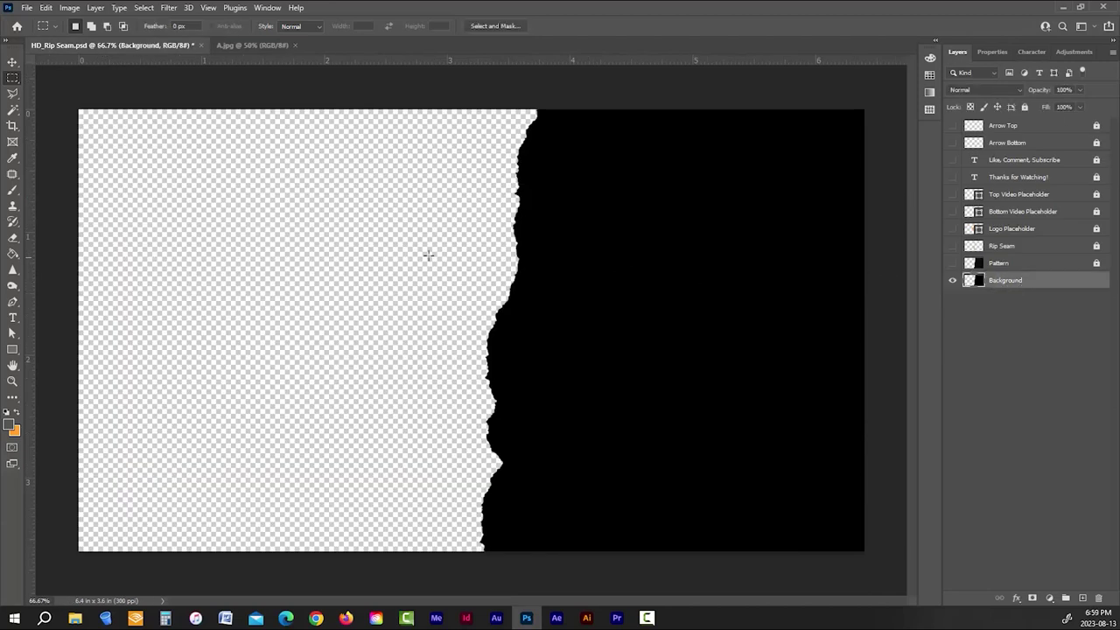
key(ctrl+v)
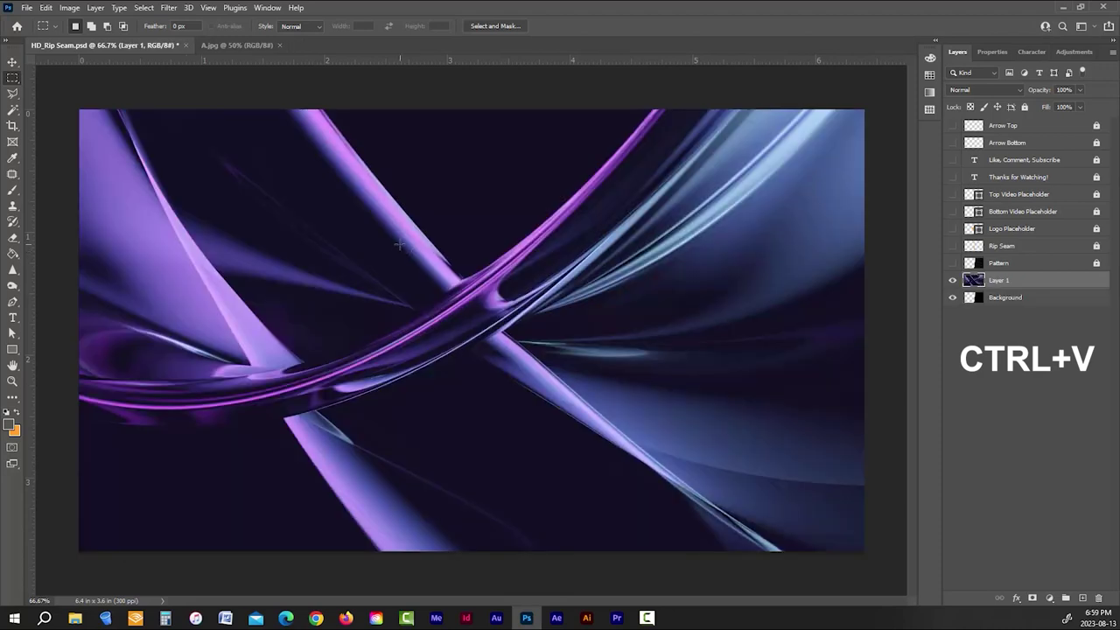
click(47, 8)
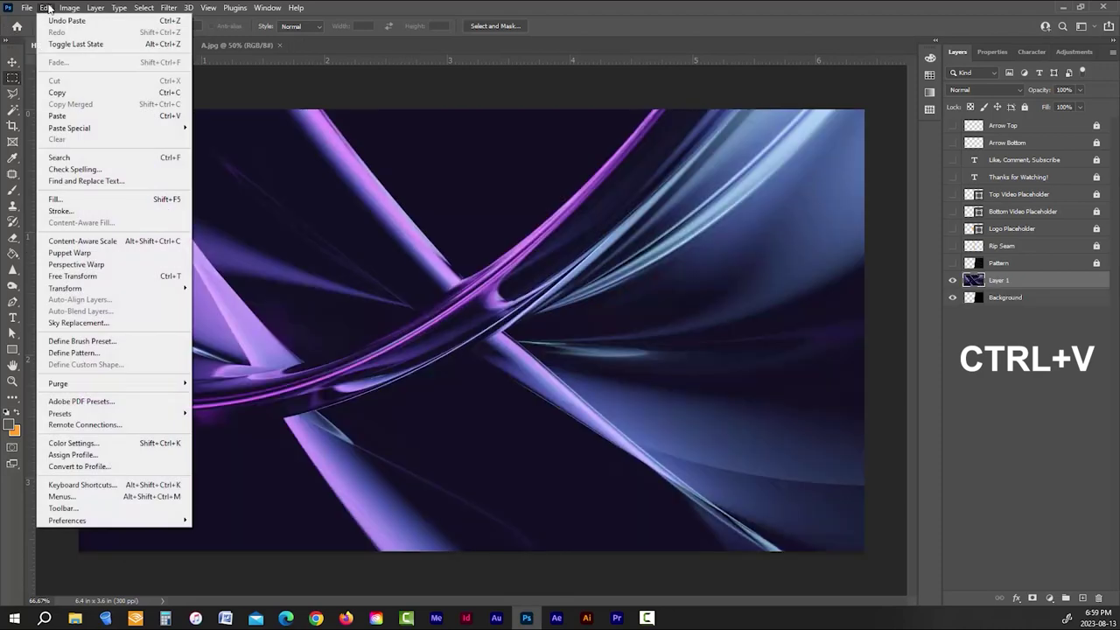
click(300, 80)
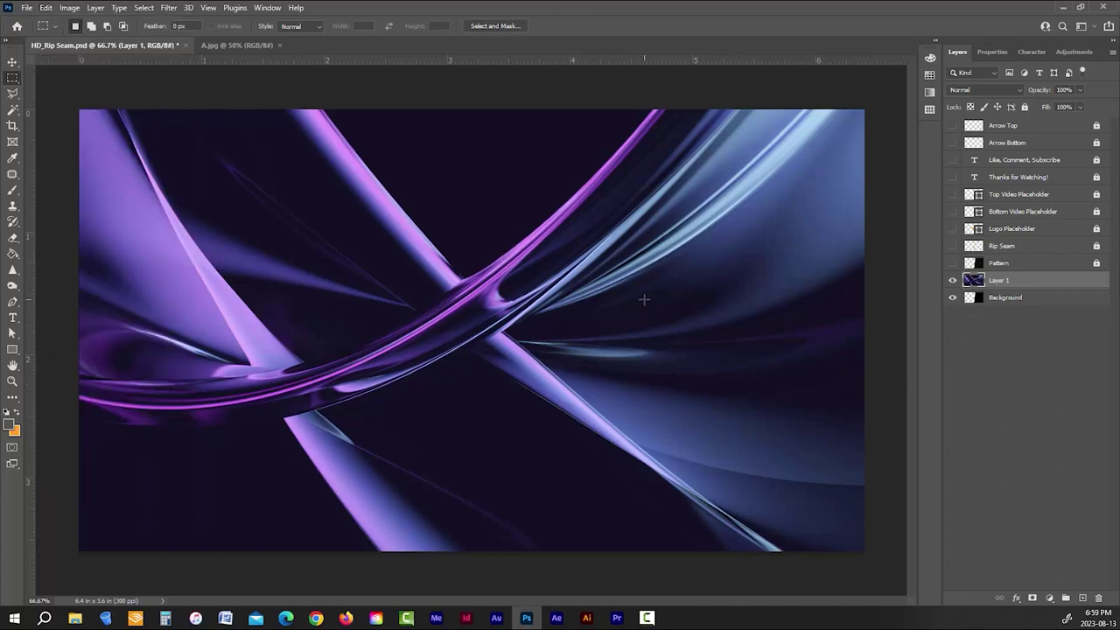
Enlarge the pasted image with Free Transform to about 102.6% width and 105.5% height so it overlaps the canvas edges
key(ctrl+t)
scroll(524, 306, down, 3)
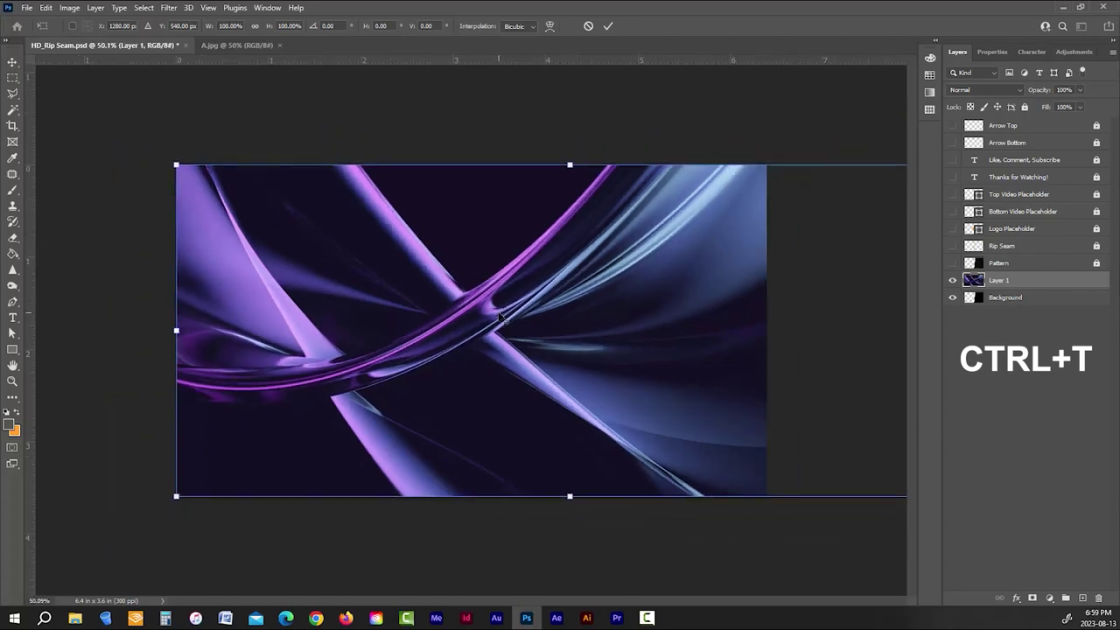
scroll(501, 319, down, 1)
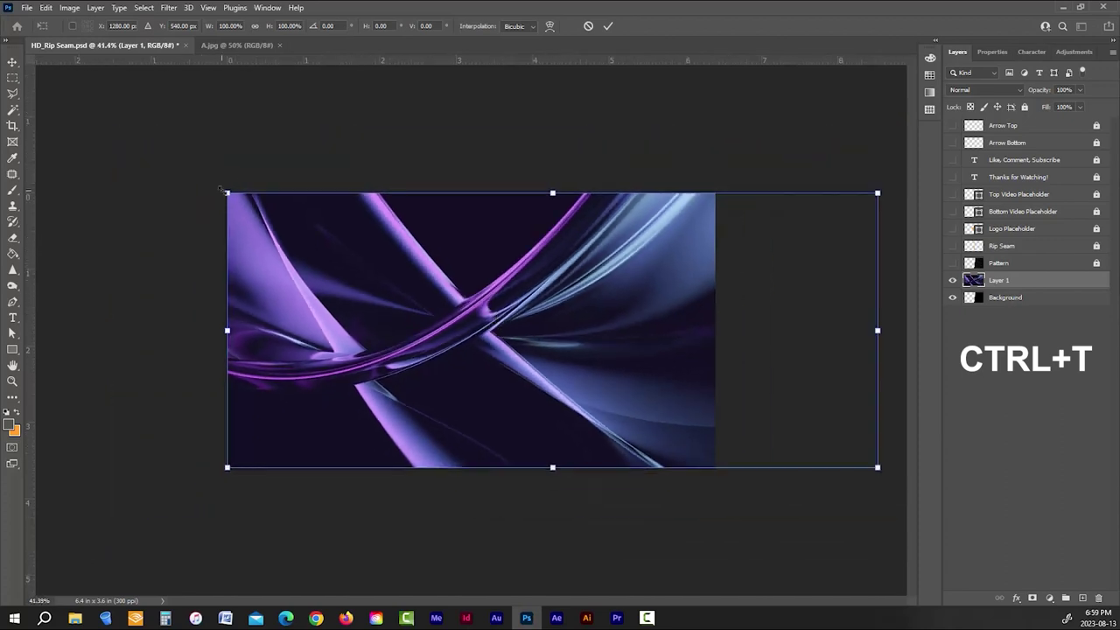
drag(226, 192, 216, 187)
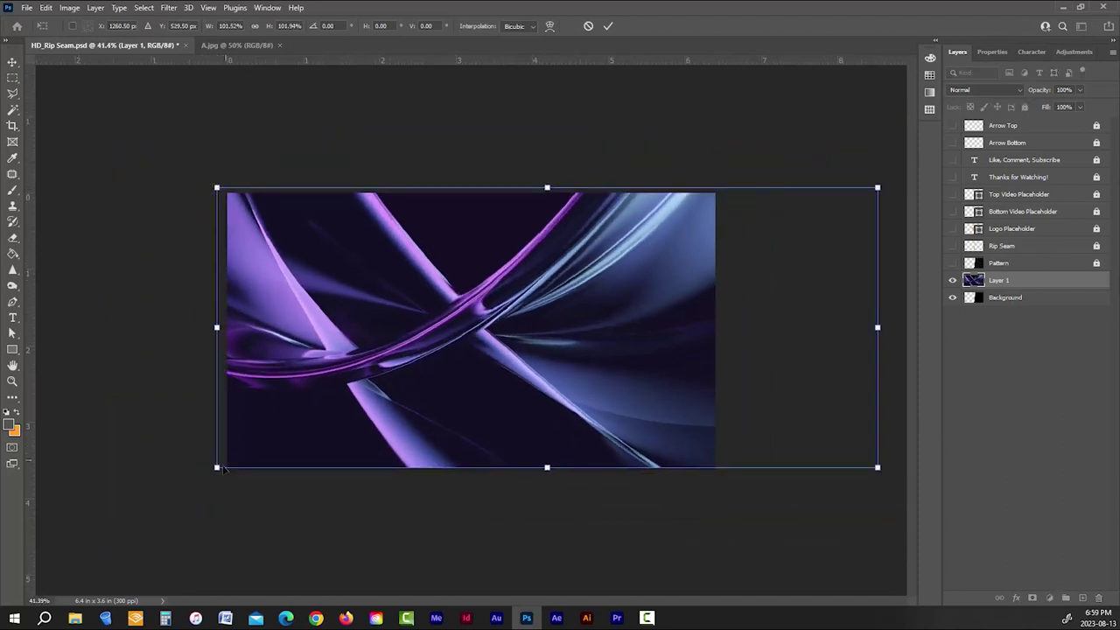
drag(216, 467, 210, 476)
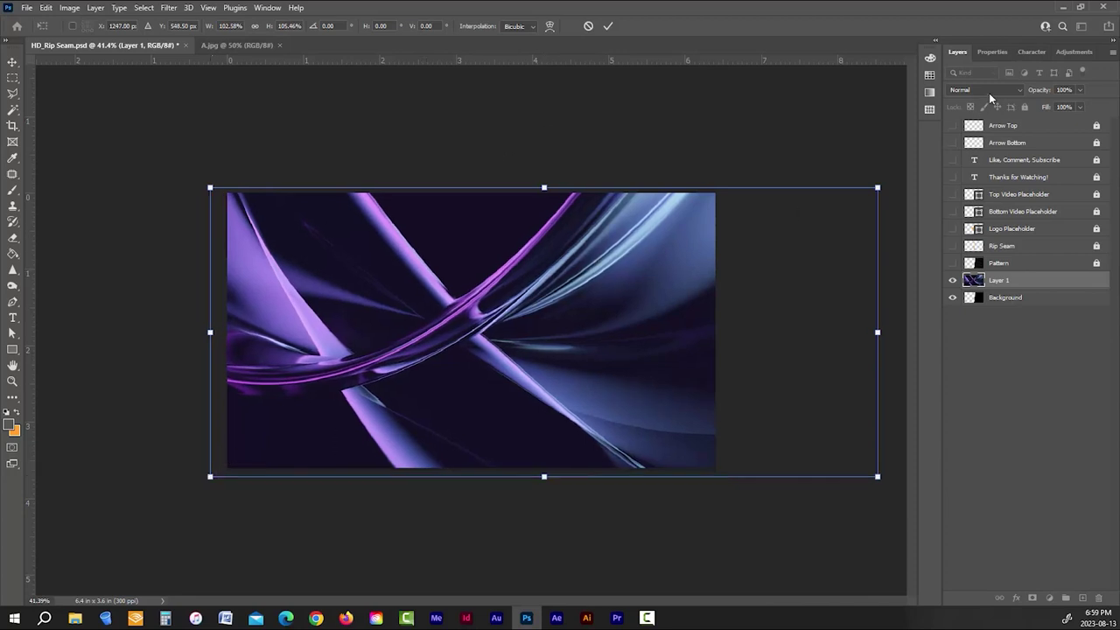
With the layer at 75% opacity, shift the image about 0.89 in left, apply the transform and restore 100% opacity
drag(1041, 90, 1025, 93)
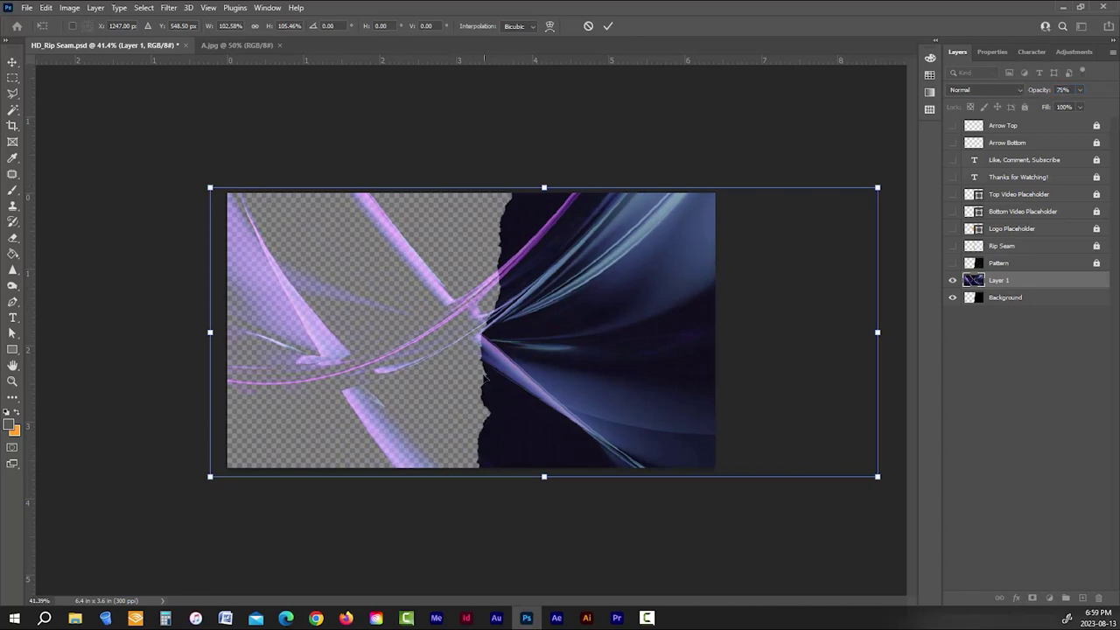
drag(631, 317, 570, 318)
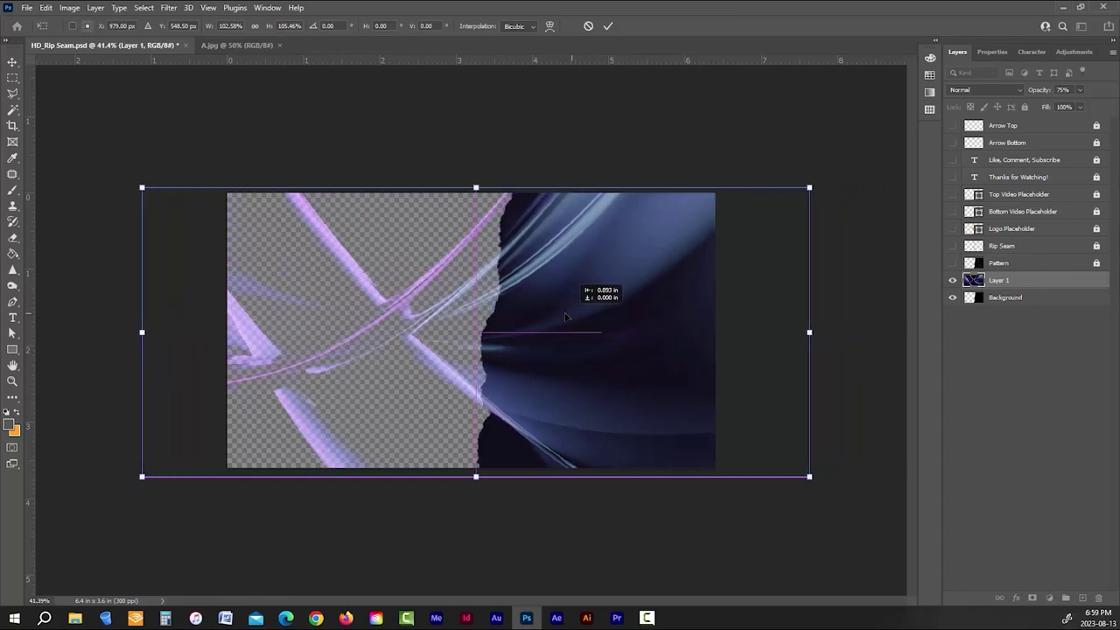
drag(565, 316, 565, 317)
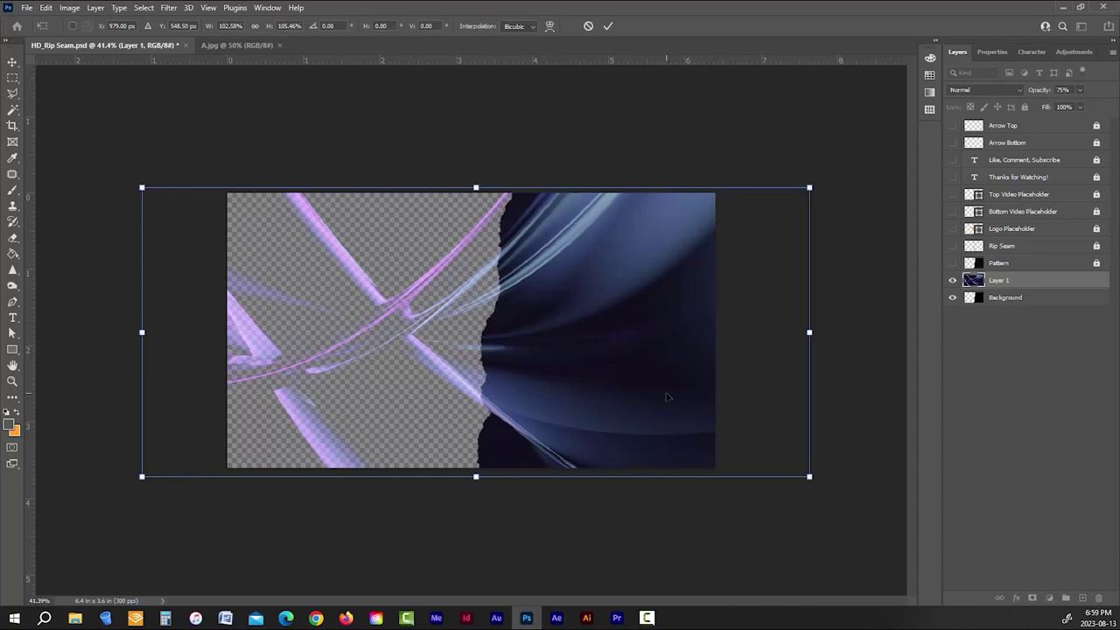
click(607, 25)
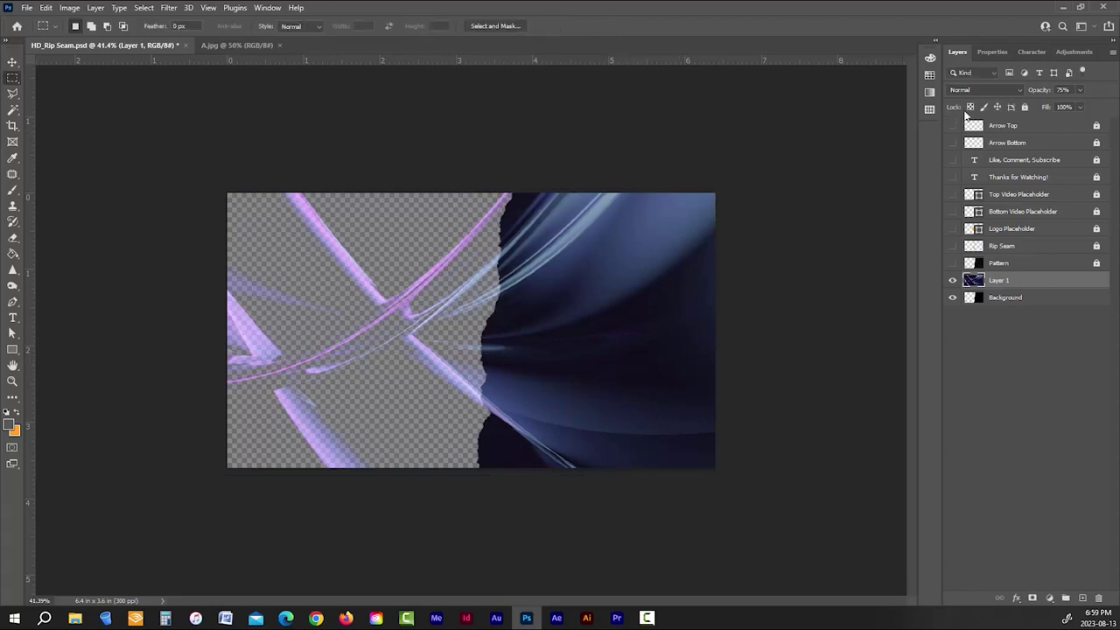
drag(1046, 90, 1106, 88)
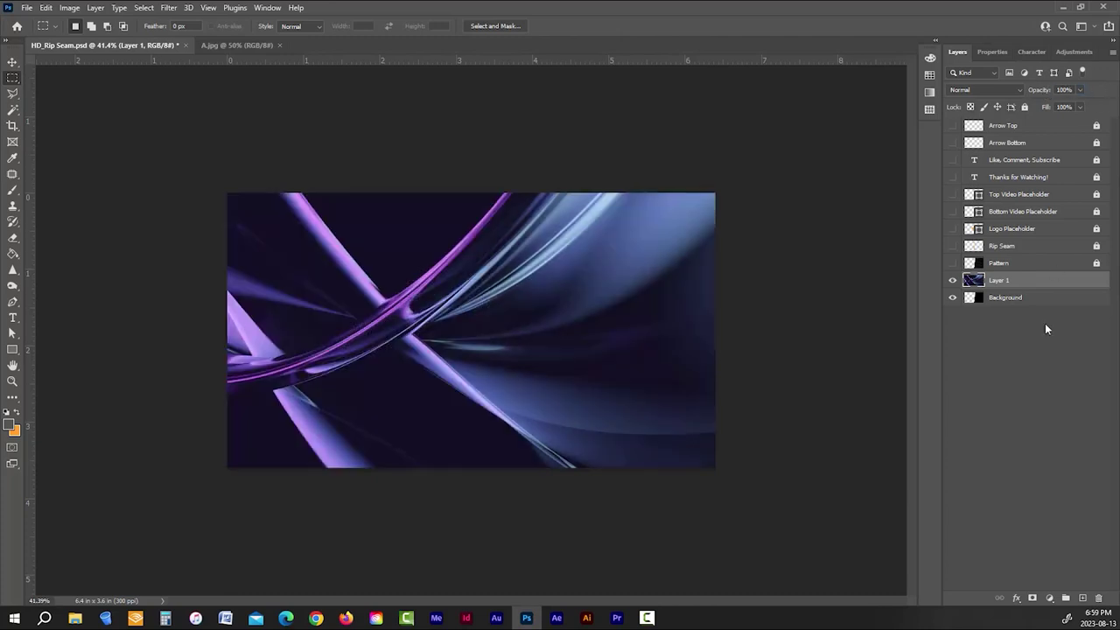
Delete the part of the pasted image outside the torn shape, using the inverted pixel selection of the Background layer
click(1004, 304)
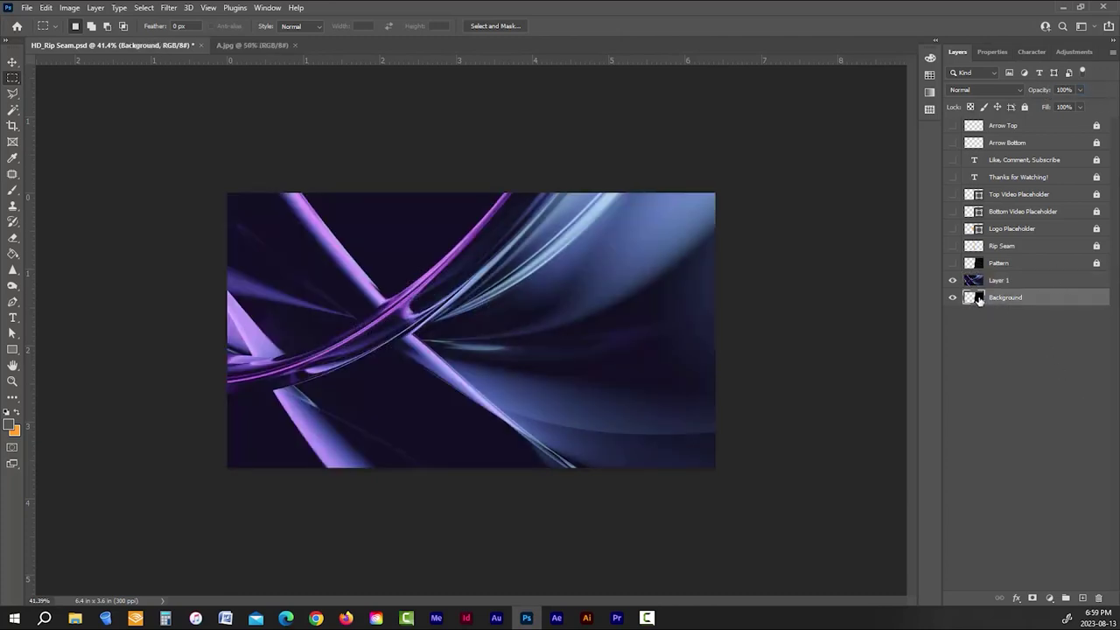
right_click(973, 300)
click(982, 333)
click(143, 8)
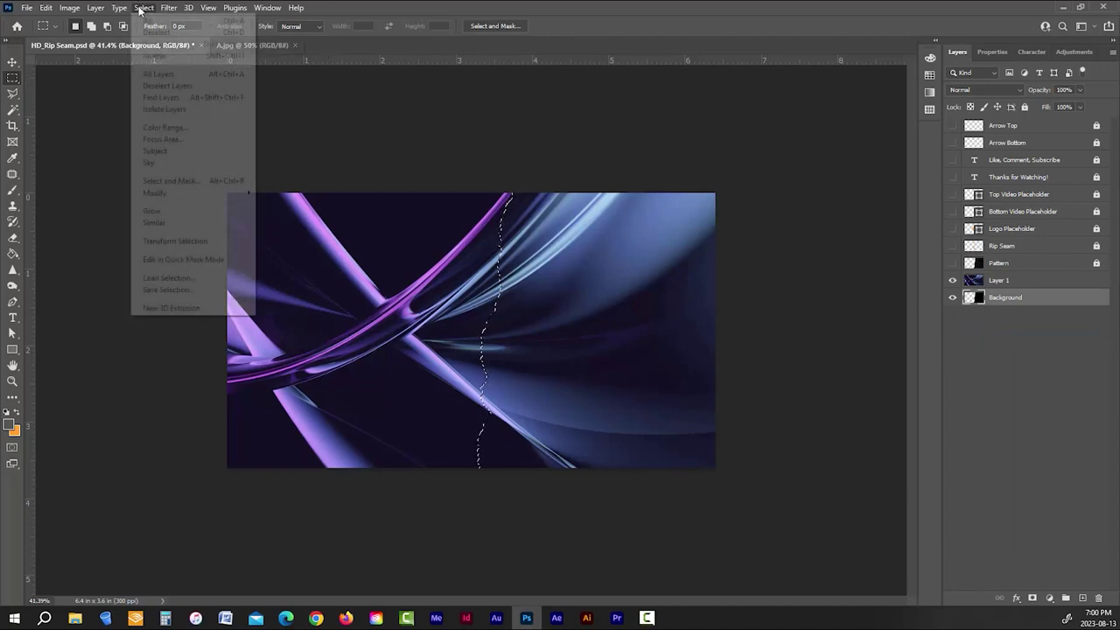
click(158, 55)
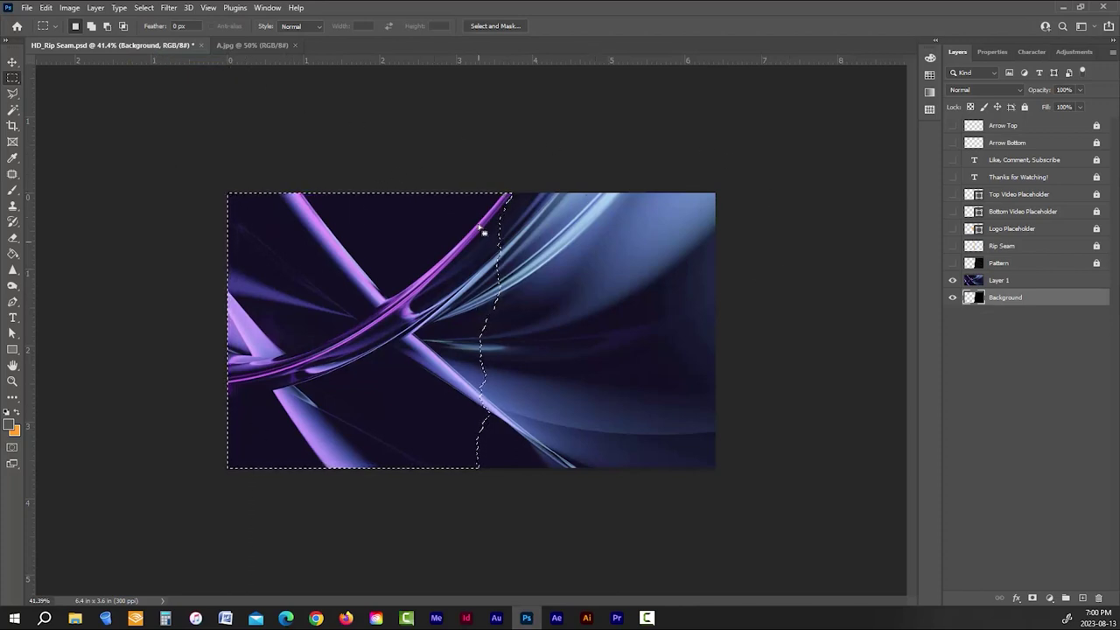
click(995, 279)
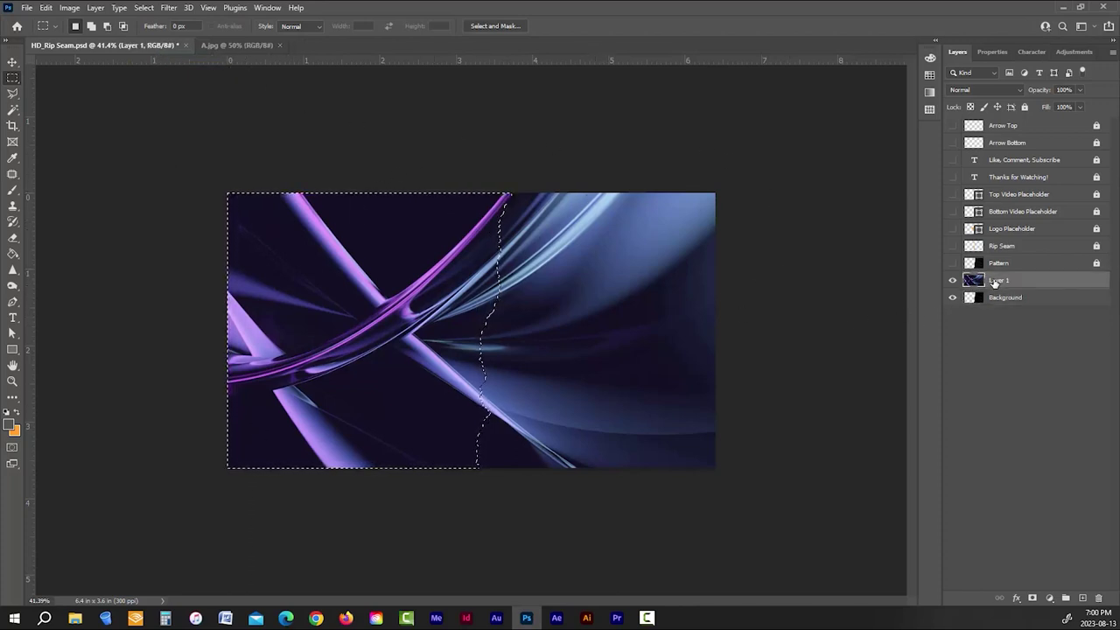
key(Delete)
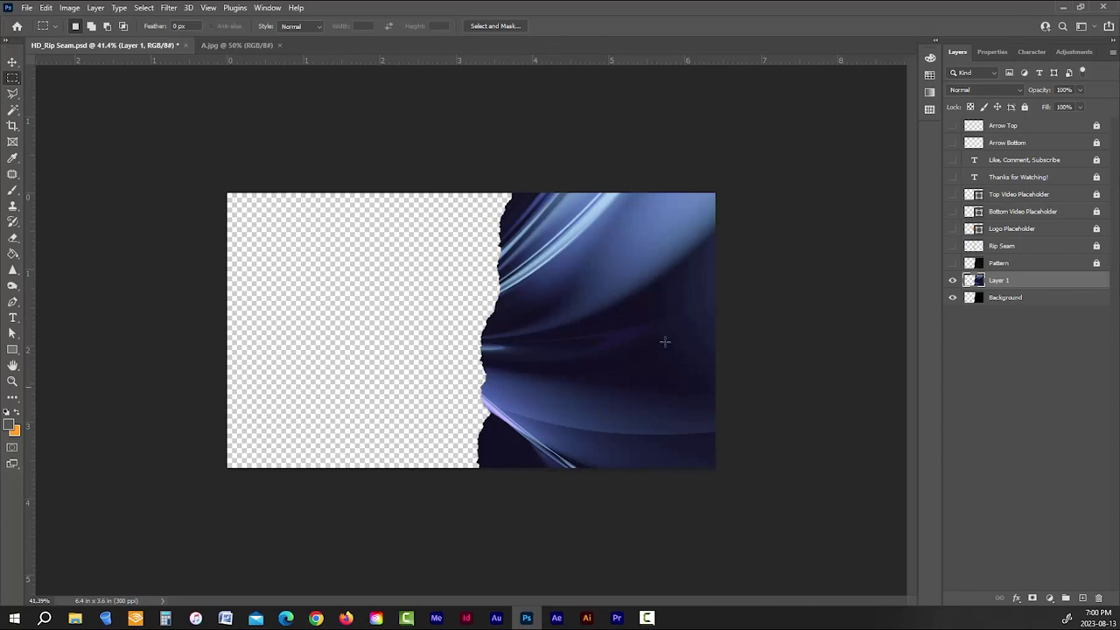
Rename the pasted image layer New Background and lock it
double_click(1001, 281)
text(New Background)
key(Return)
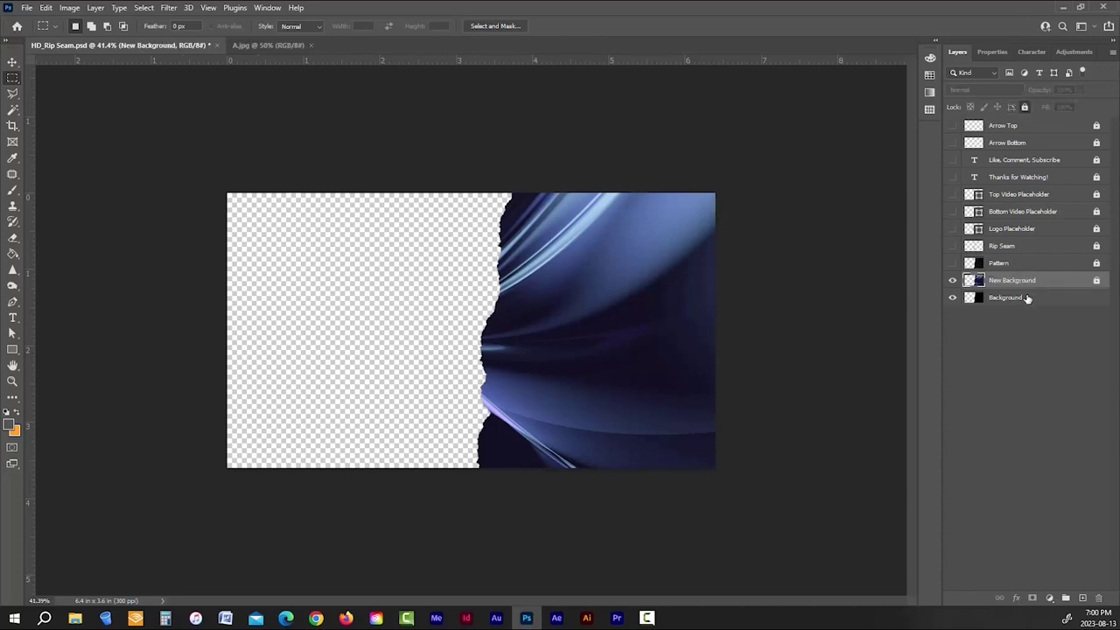
Lock and hide the original Background layer
click(1013, 297)
click(997, 325)
click(953, 297)
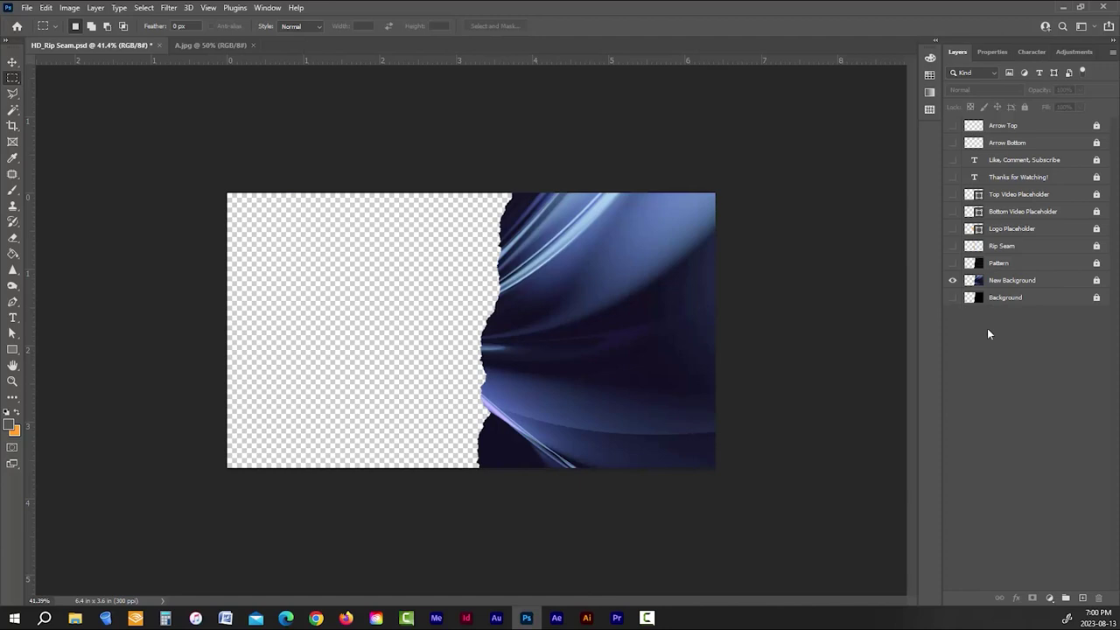
click(953, 263)
click(953, 264)
key(ctrl+plus)
key(ctrl+plus)
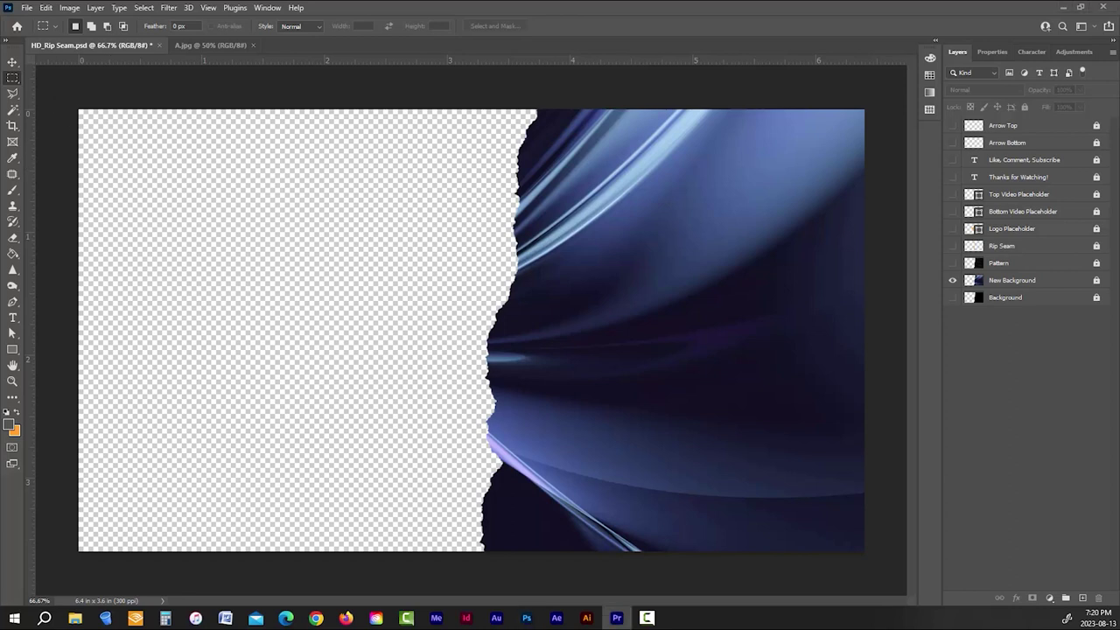
Show the Rip Seam layer and unlock it for editing
click(999, 362)
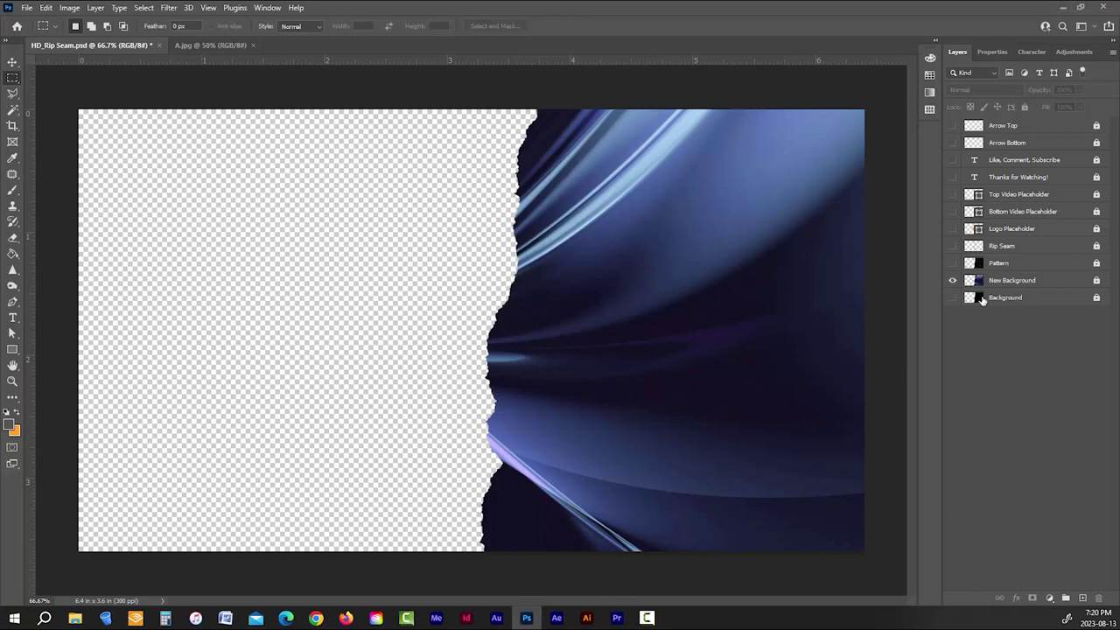
click(953, 246)
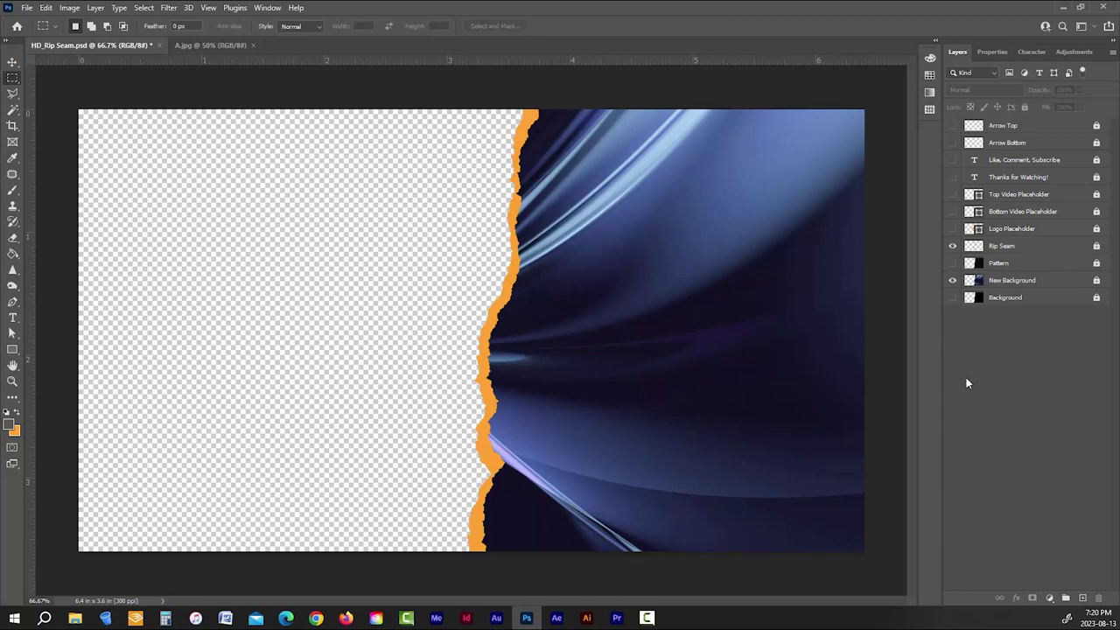
click(1086, 248)
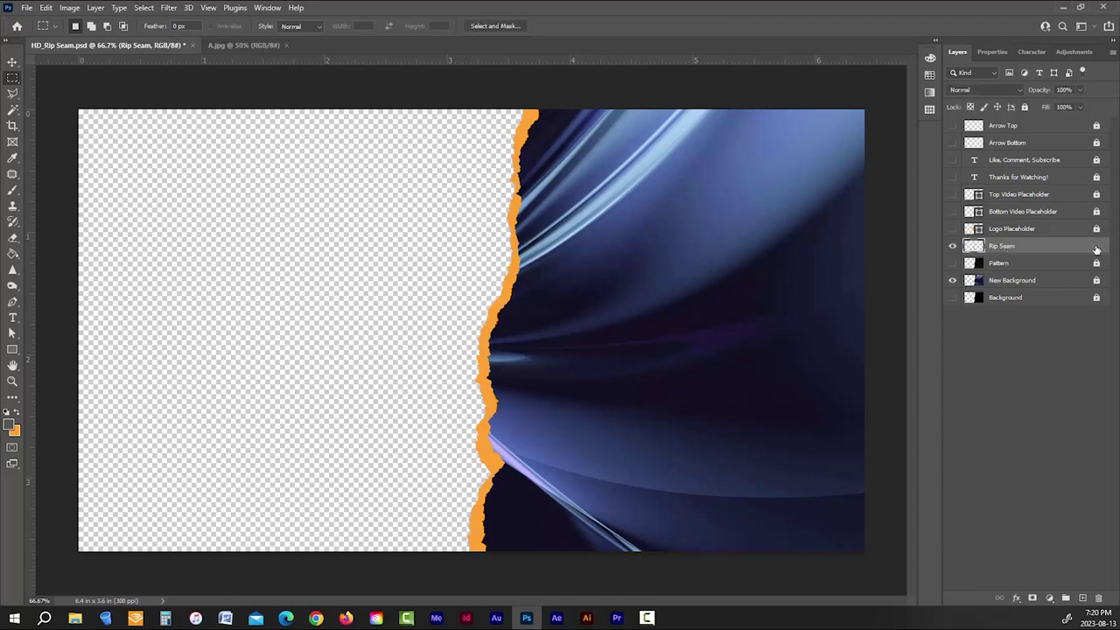
Apply a Color Overlay to the Rip Seam layer, using the light blue 7ea5ca sampled from the background image
click(1016, 599)
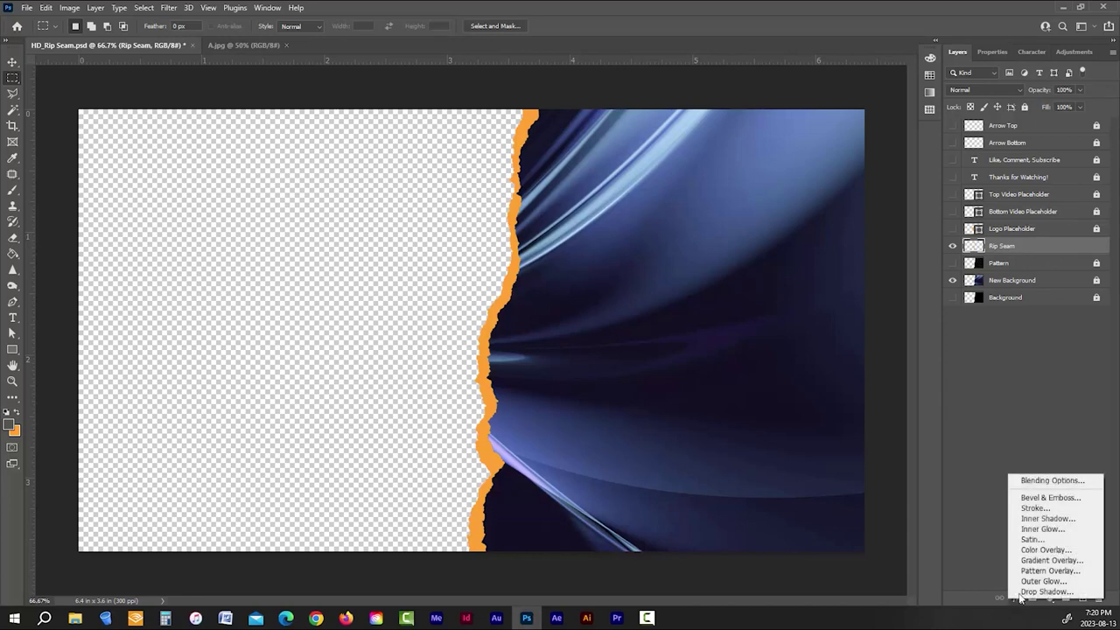
click(1044, 551)
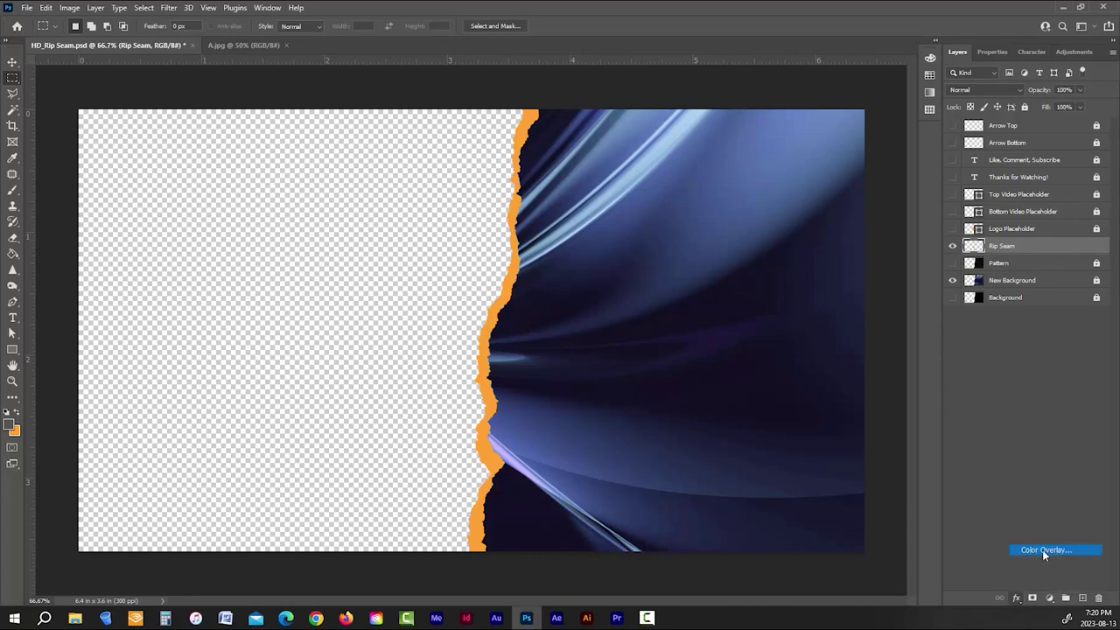
drag(335, 203, 345, 190)
click(314, 245)
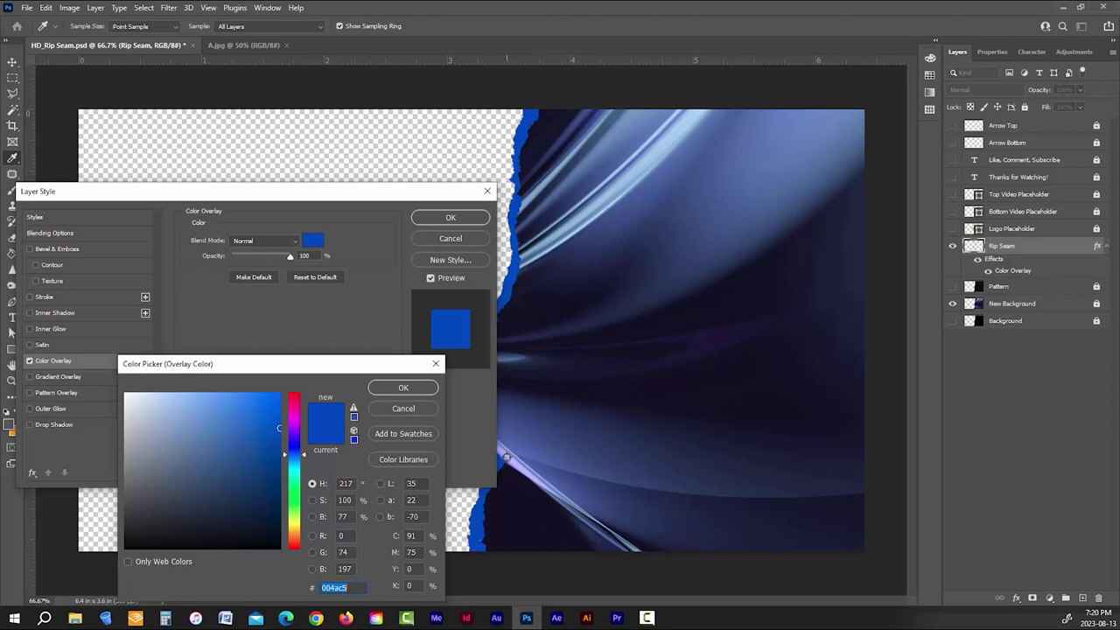
click(505, 455)
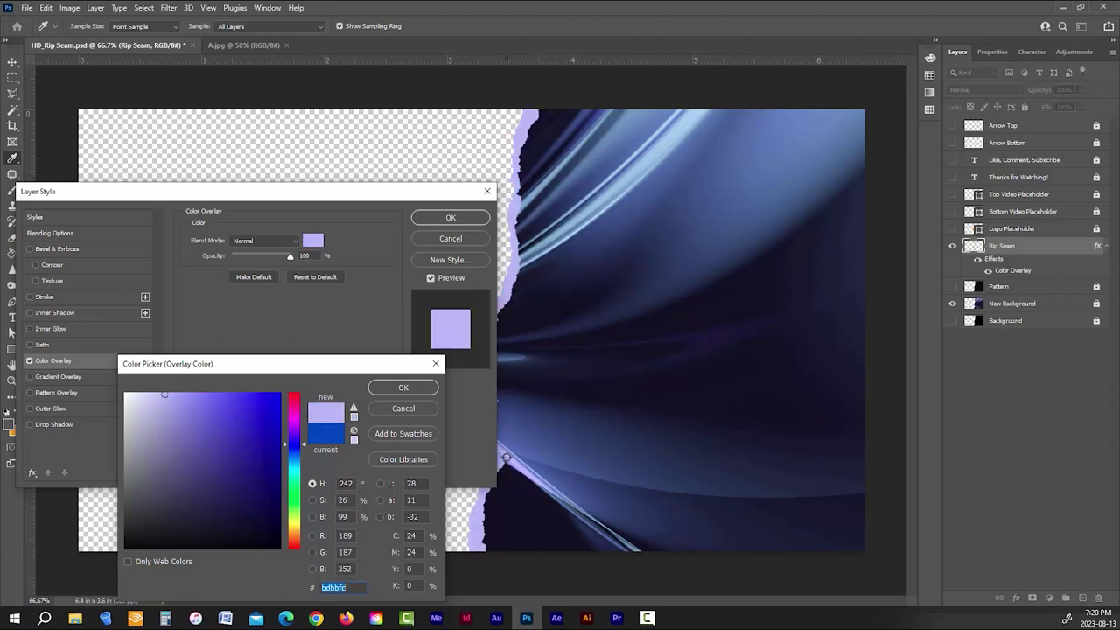
click(564, 234)
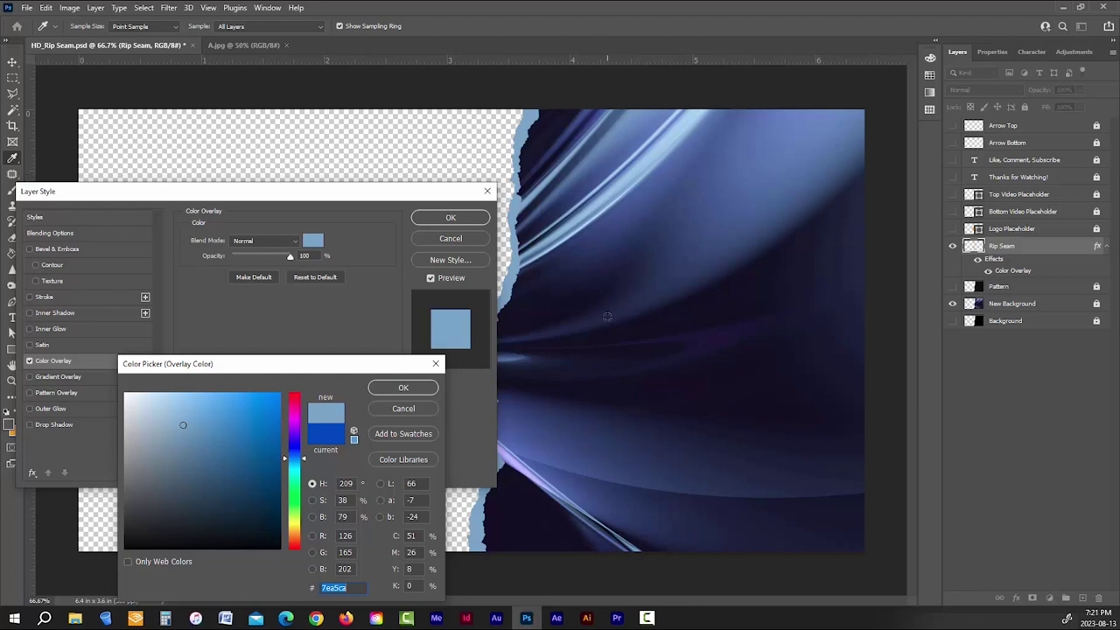
click(413, 385)
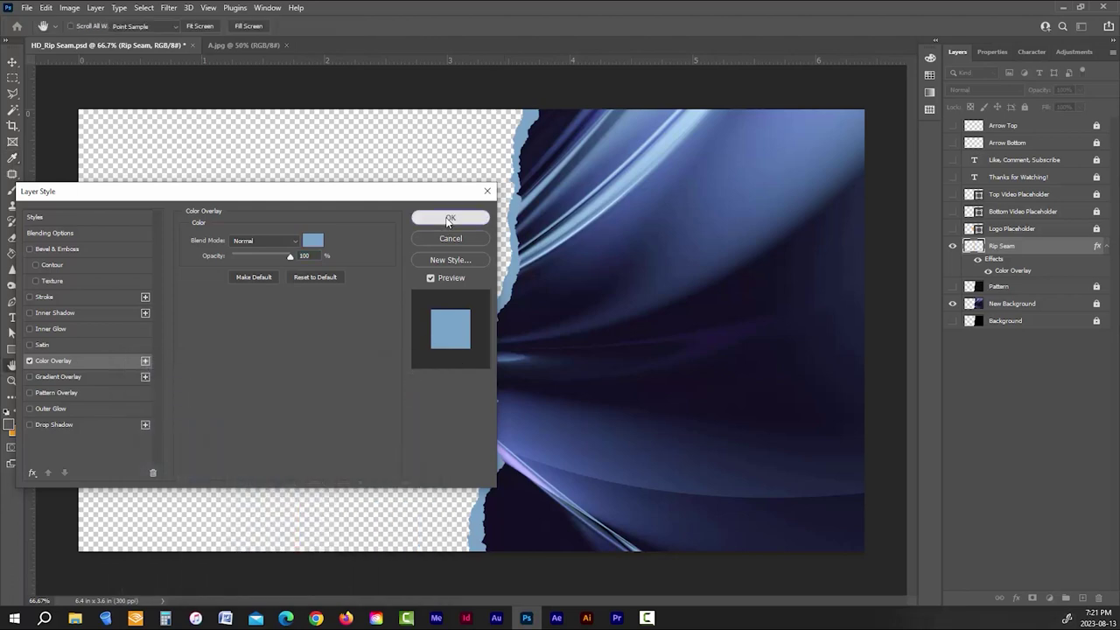
click(446, 220)
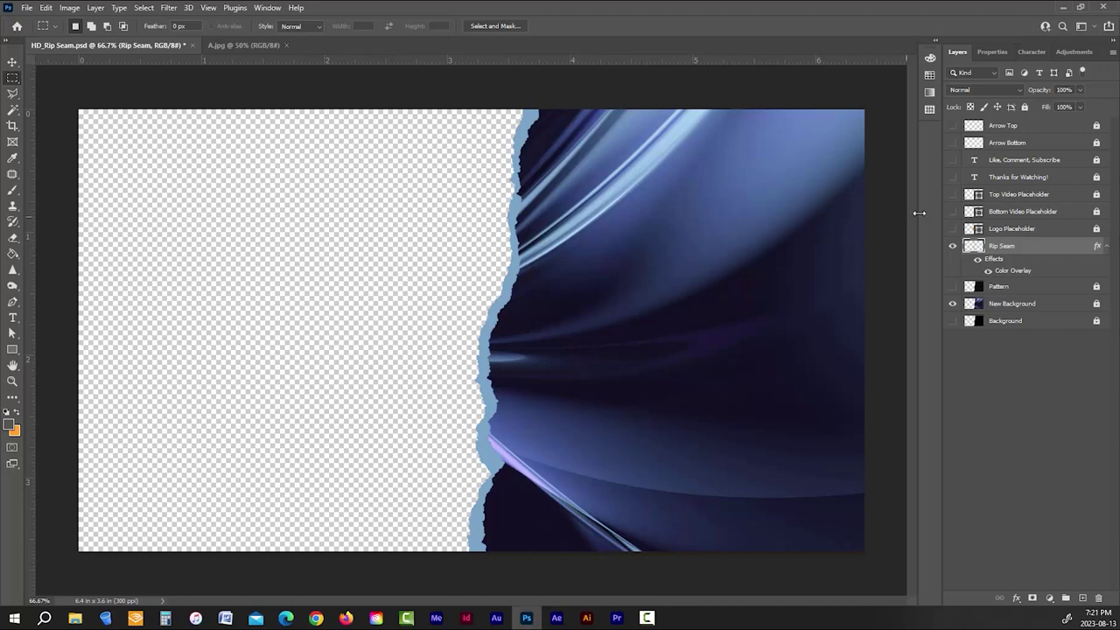
Show and unlock the Logo Placeholder, Bottom Video Placeholder and Top Video Placeholder layers
click(953, 230)
click(952, 212)
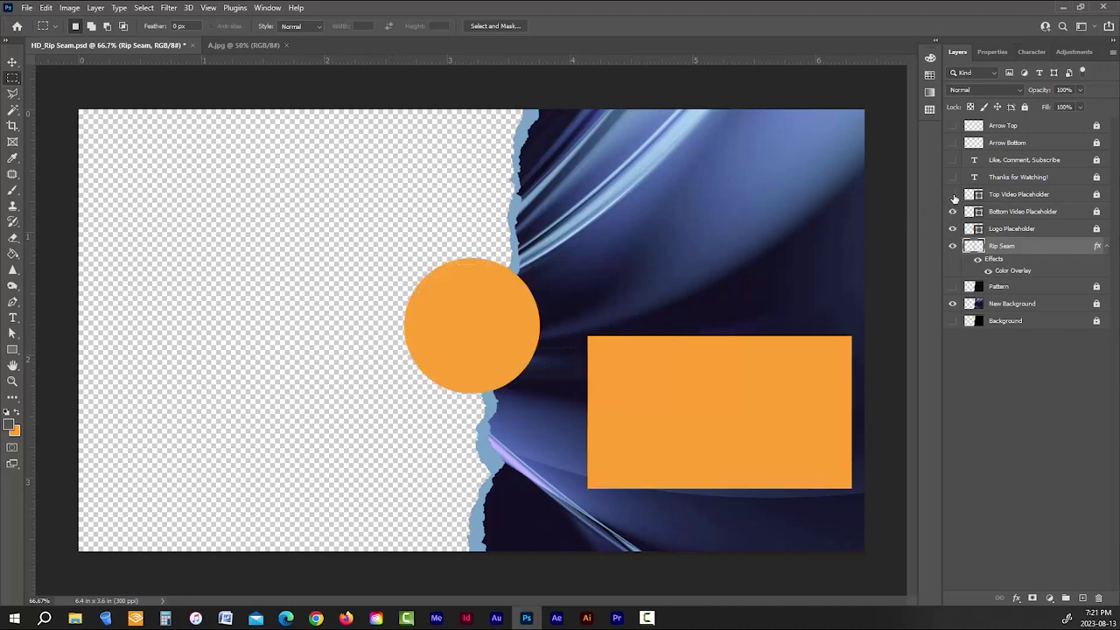
click(952, 194)
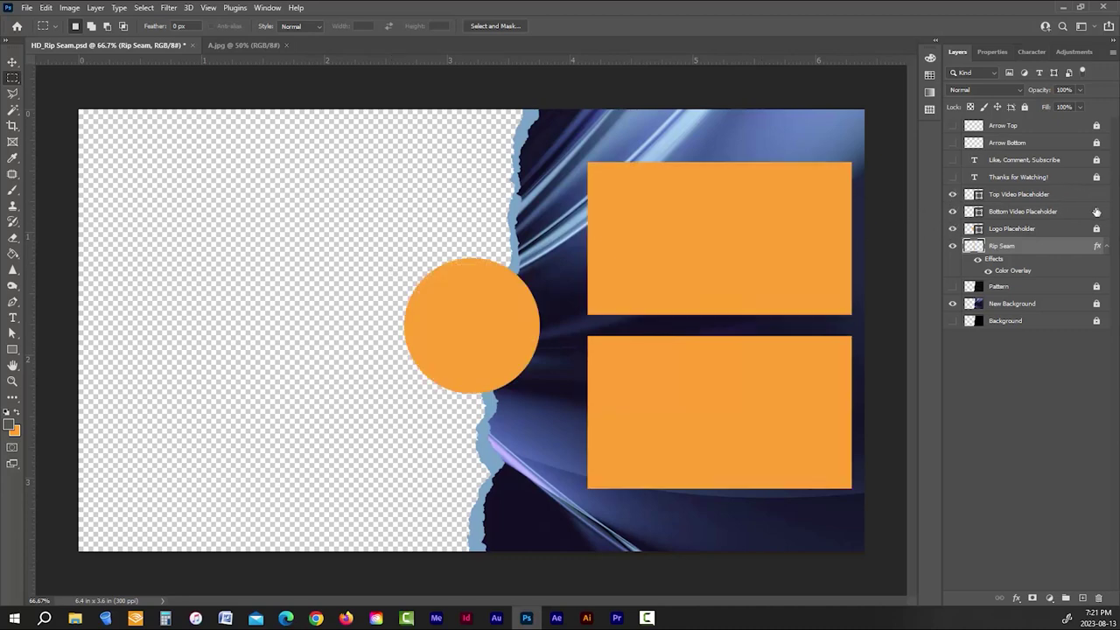
Copy the Rip Seam layer style and paste it onto the logo placeholder and both video placeholder layers
right_click(1009, 250)
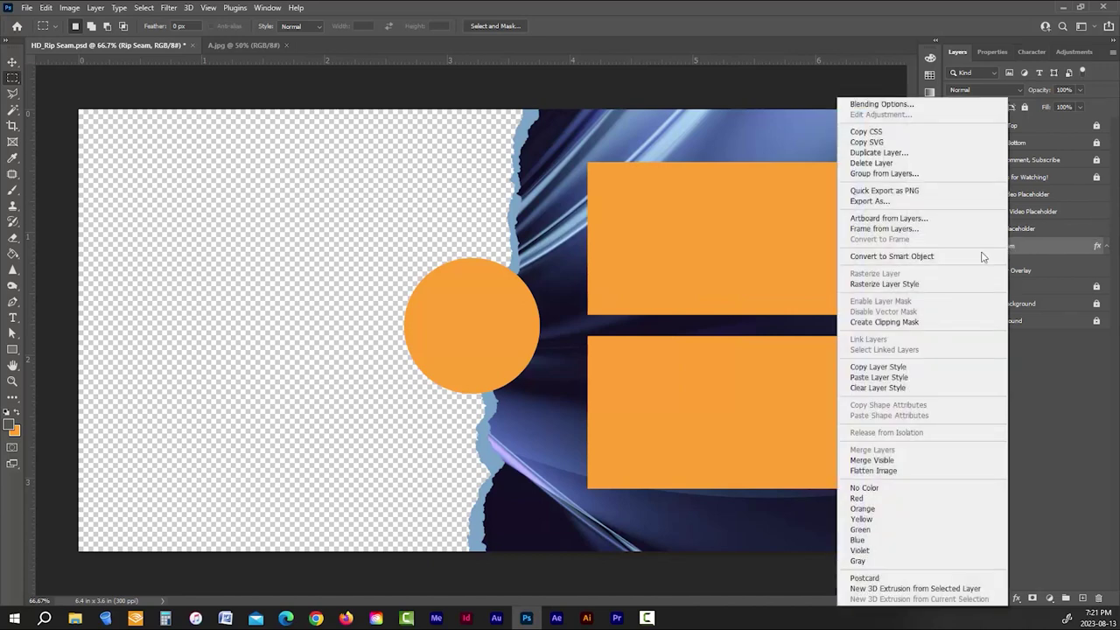
click(864, 368)
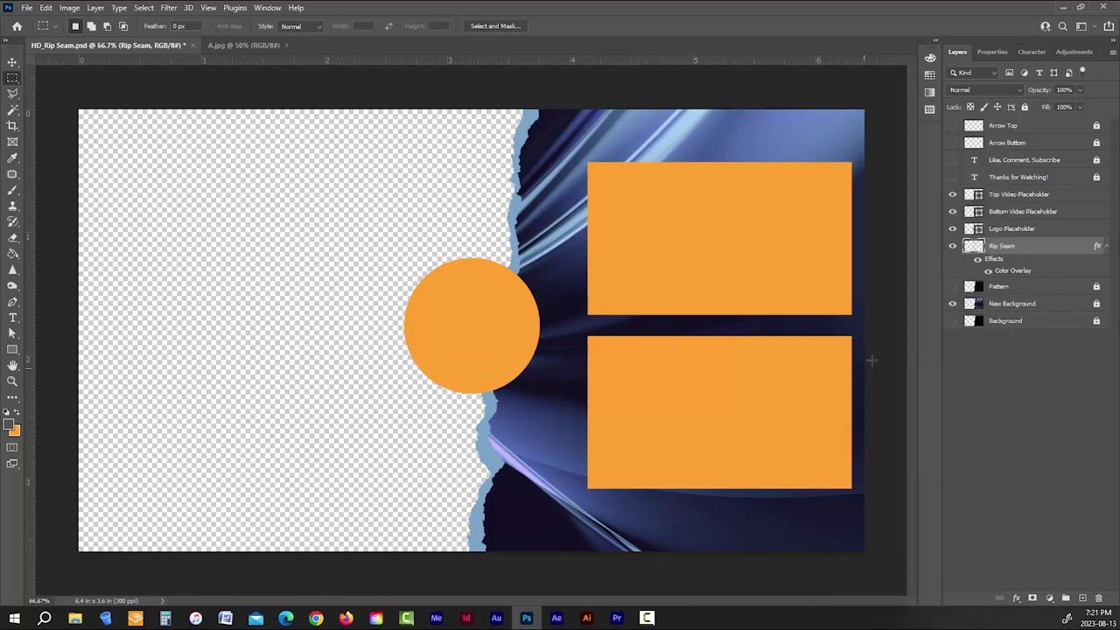
click(1010, 228)
shift+click(1013, 212)
shift+click(1013, 194)
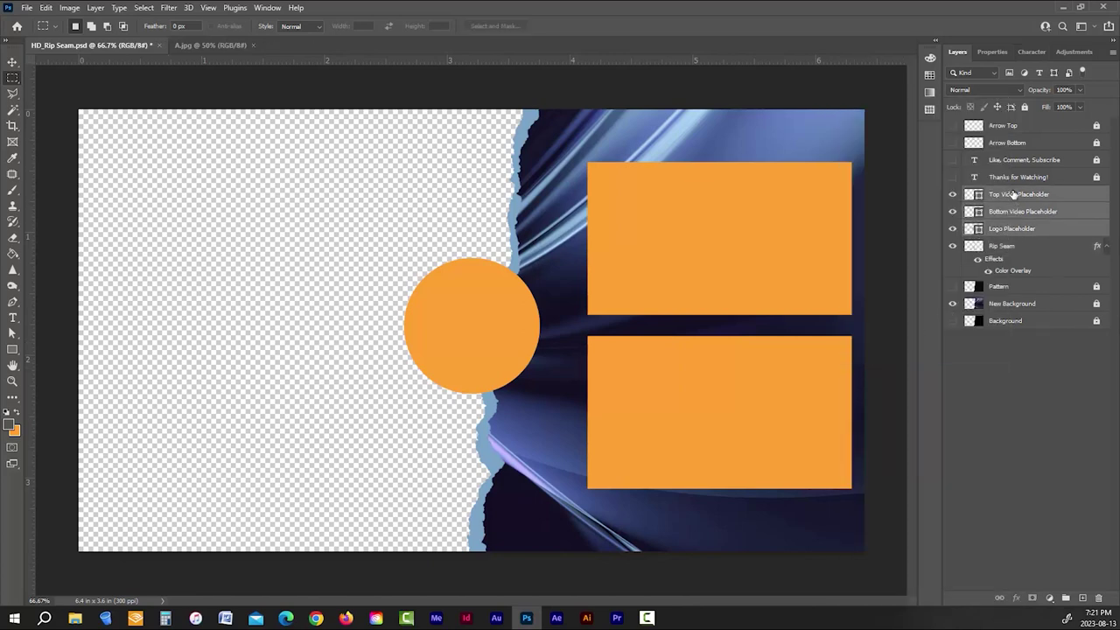
right_click(1012, 195)
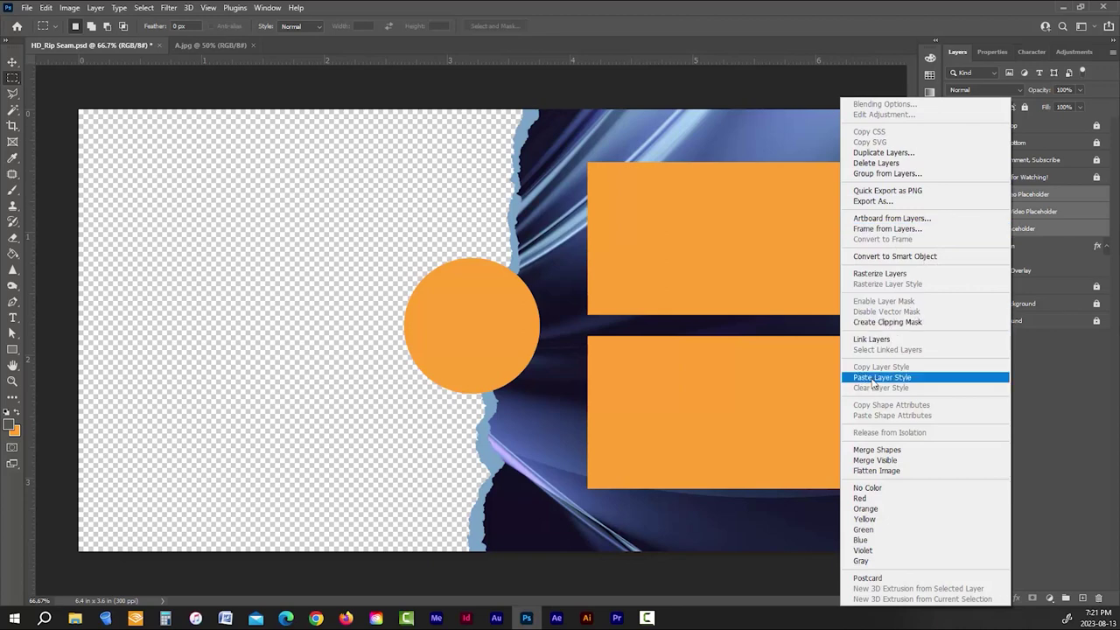
click(872, 379)
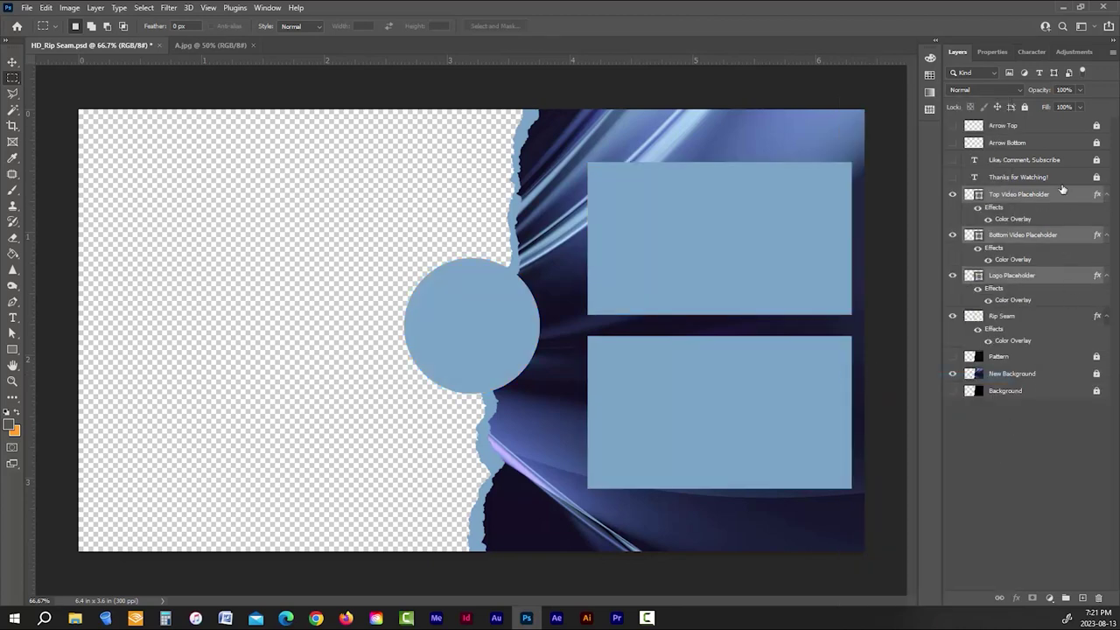
Lock the three placeholder layers and the Rip Seam layer, and collapse the placeholders' effects lists
click(1024, 106)
click(1002, 316)
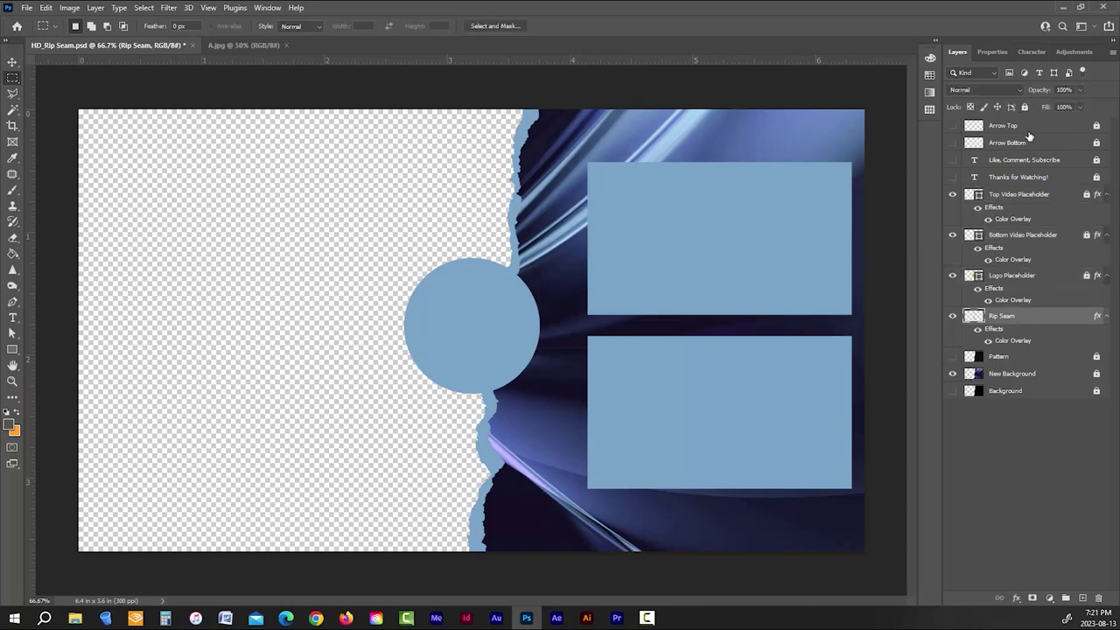
click(1106, 194)
click(1106, 210)
click(1106, 229)
click(1007, 427)
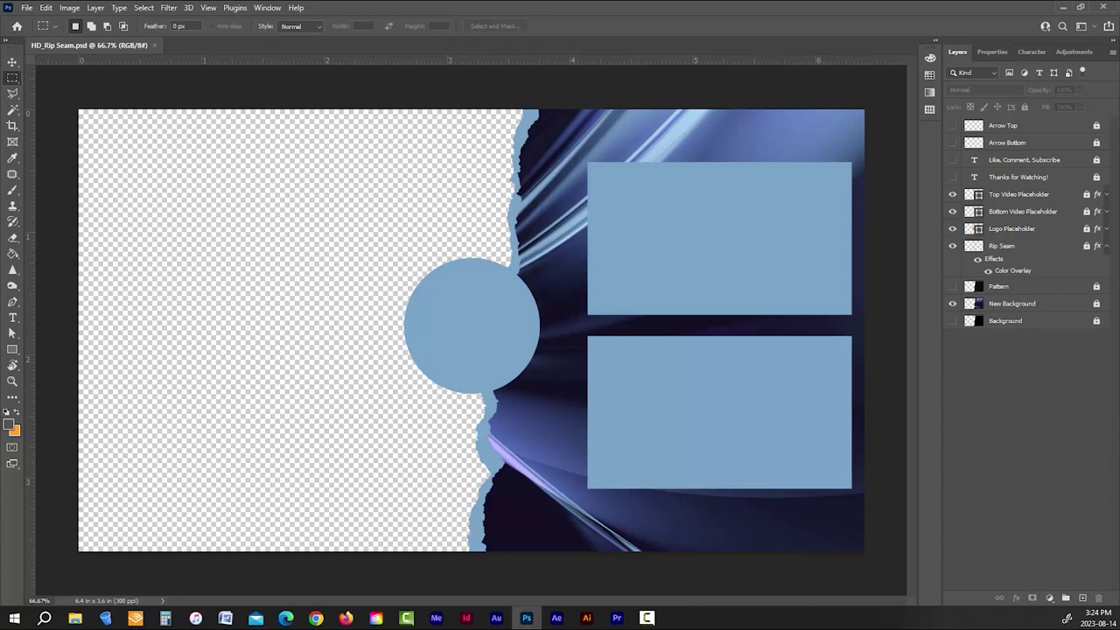
Show the Thanks for Watching! and Like, Comment, Subscribe text layers, and unlock the Like, Comment, Subscribe layer
click(953, 176)
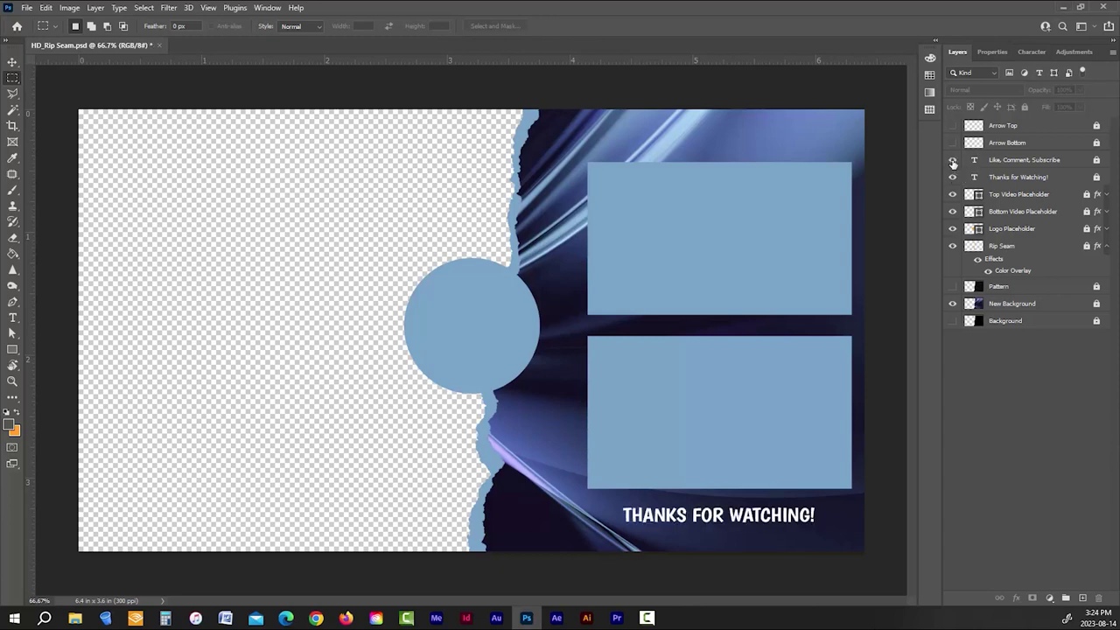
click(953, 160)
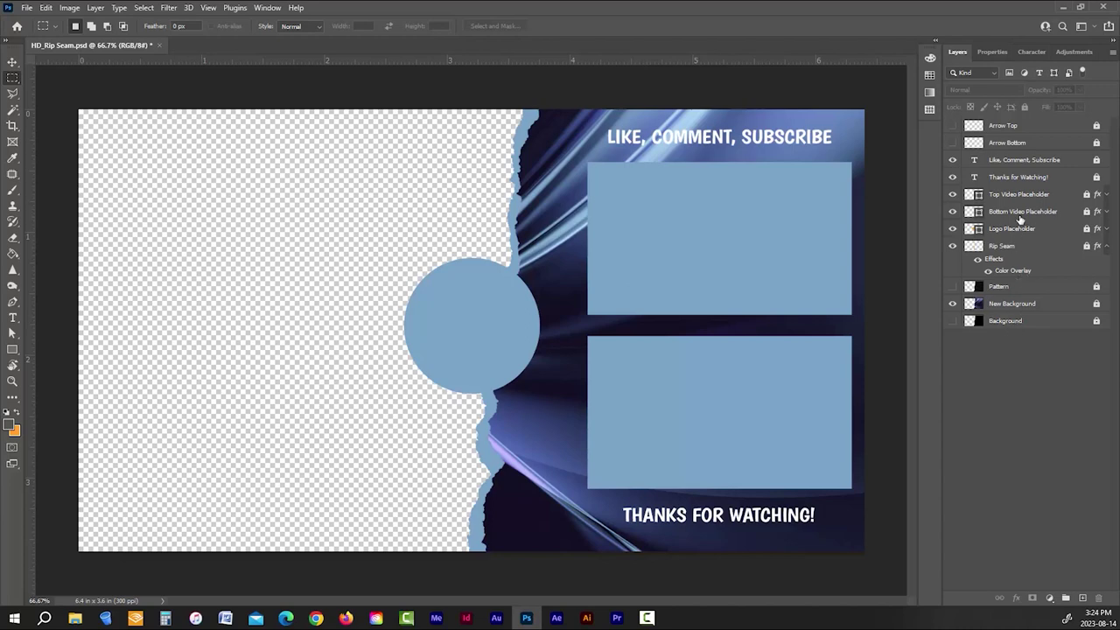
click(1016, 160)
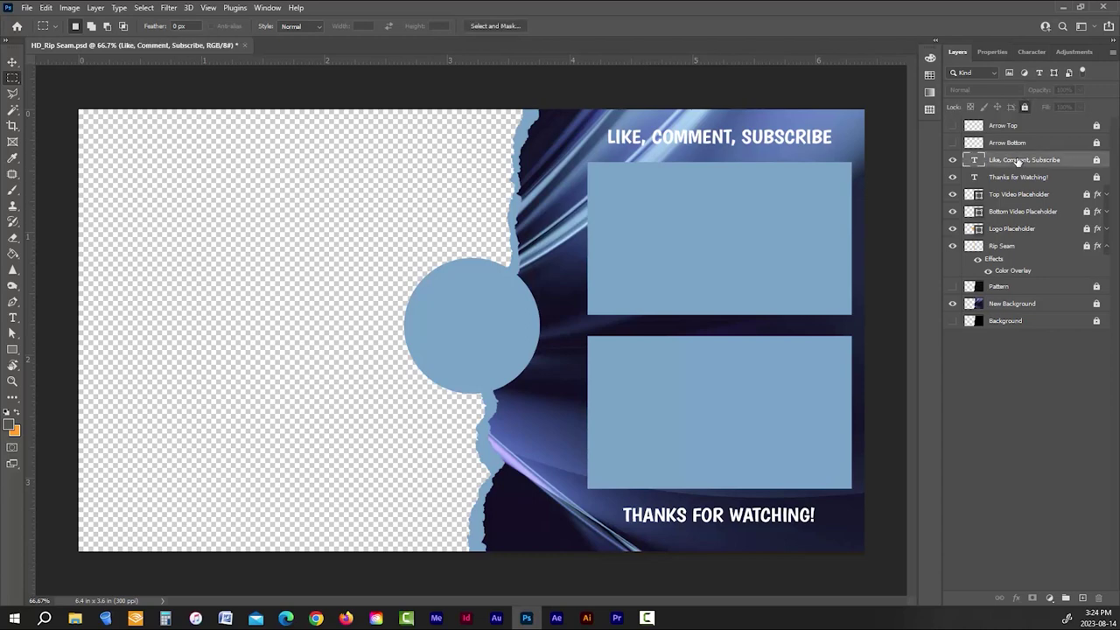
click(1094, 160)
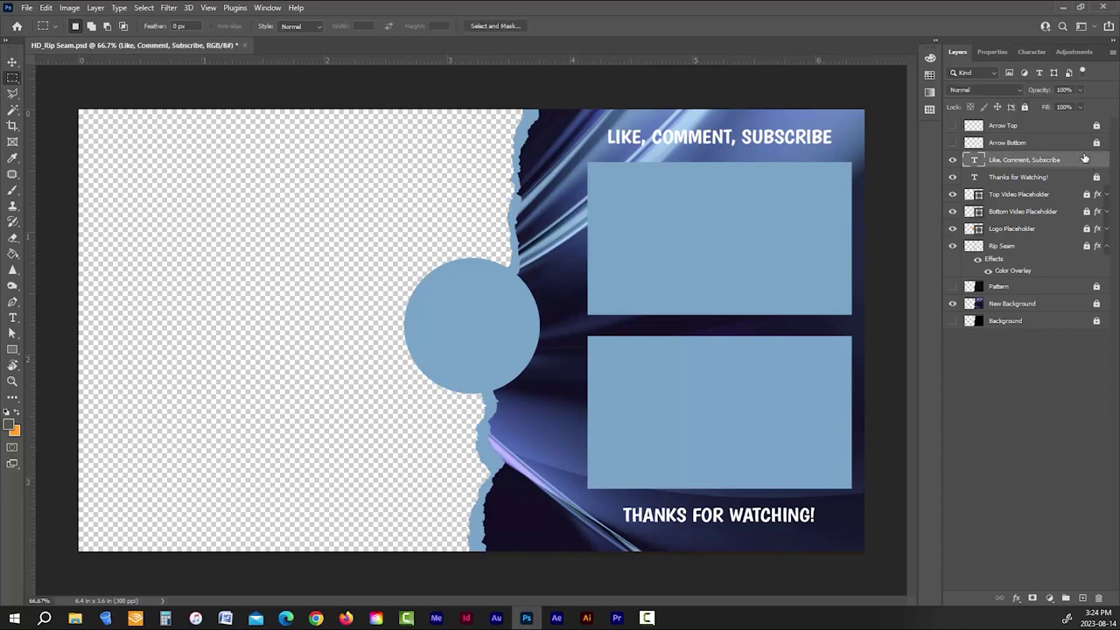
Examine the text color and font options in the character settings of the Like, Comment, Subscribe layer
click(1033, 53)
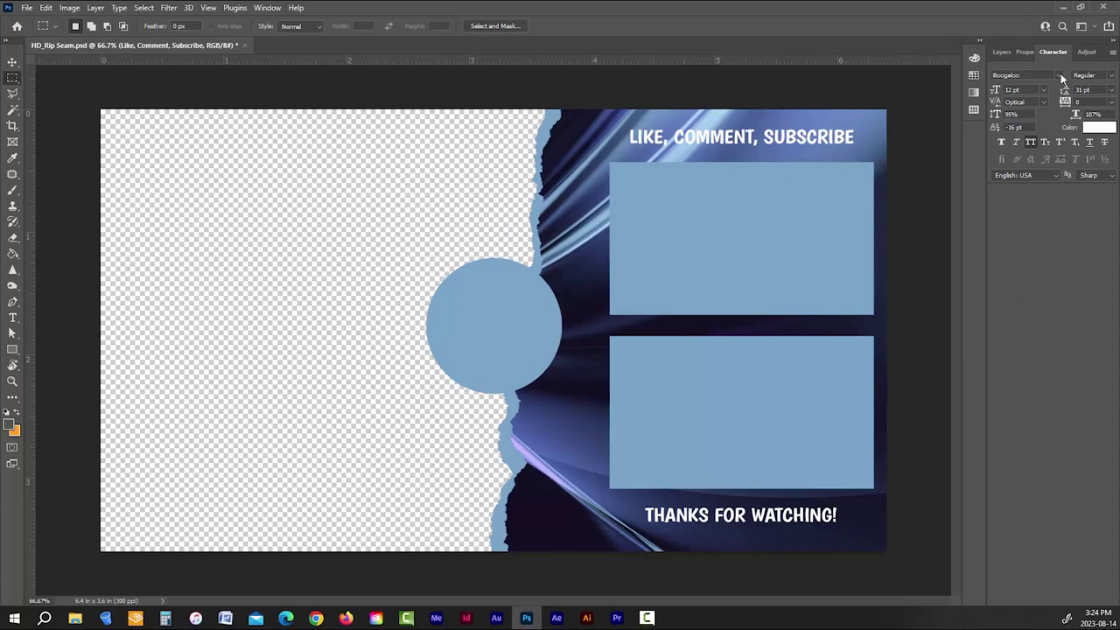
click(267, 8)
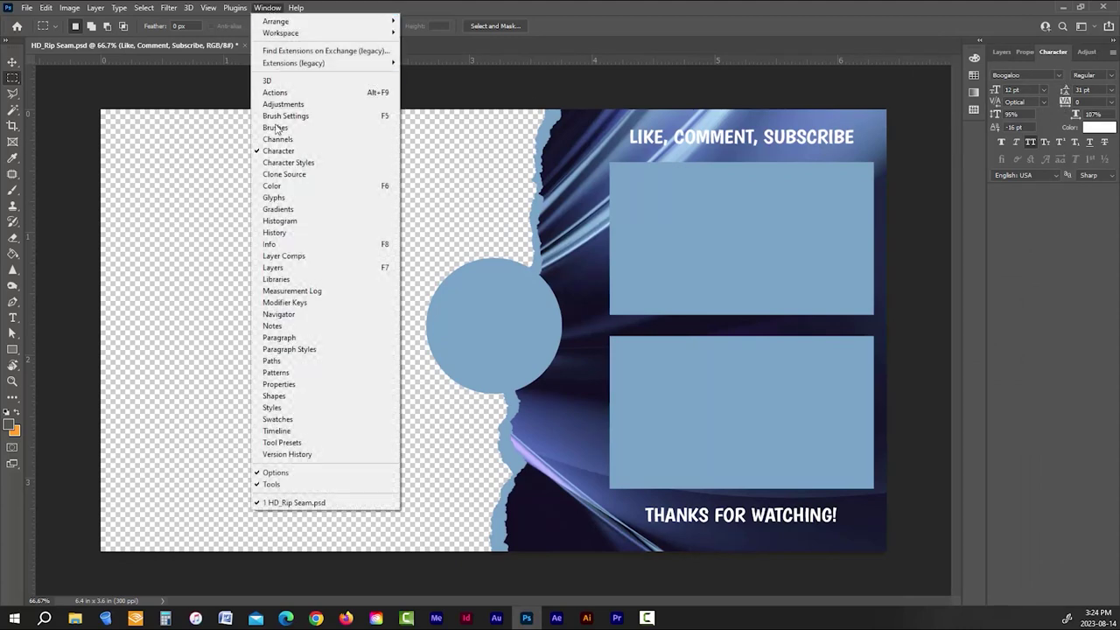
click(1092, 129)
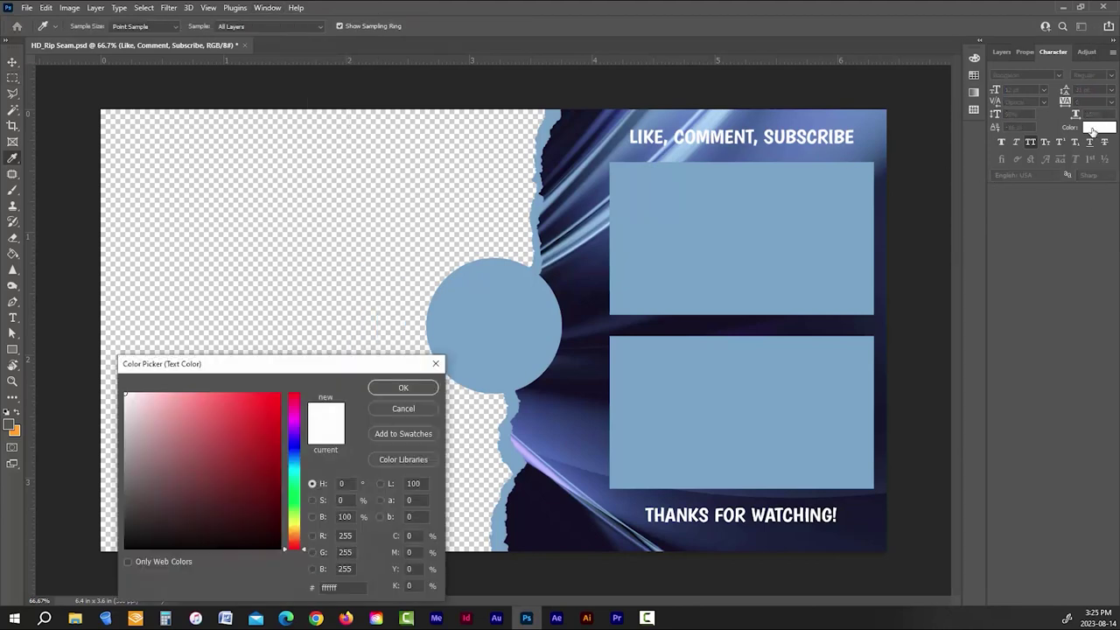
click(413, 408)
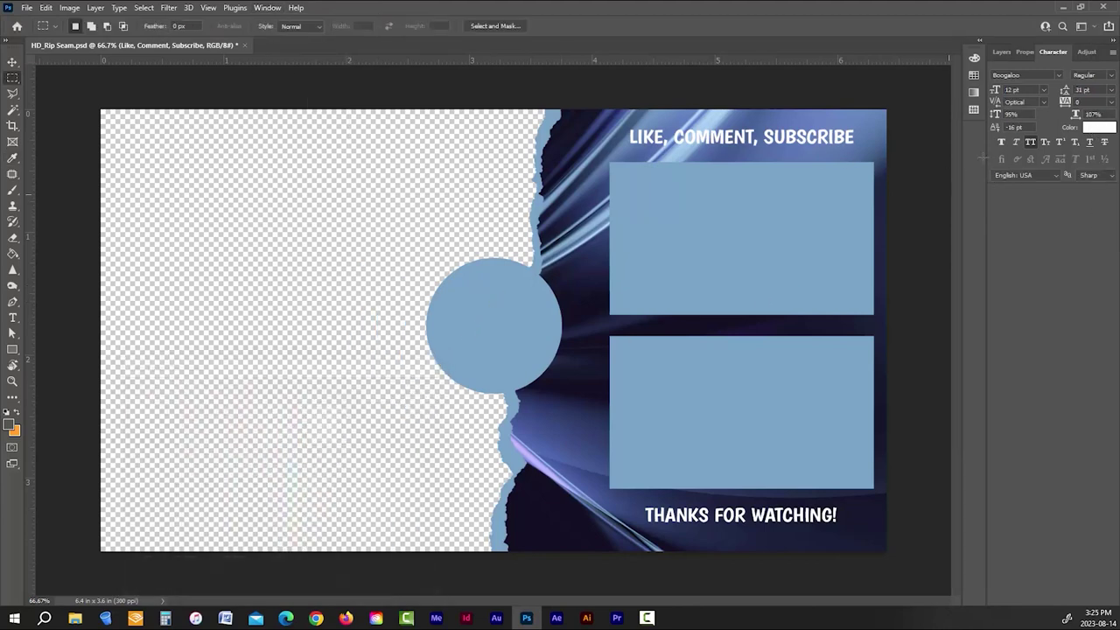
click(1056, 74)
click(1058, 74)
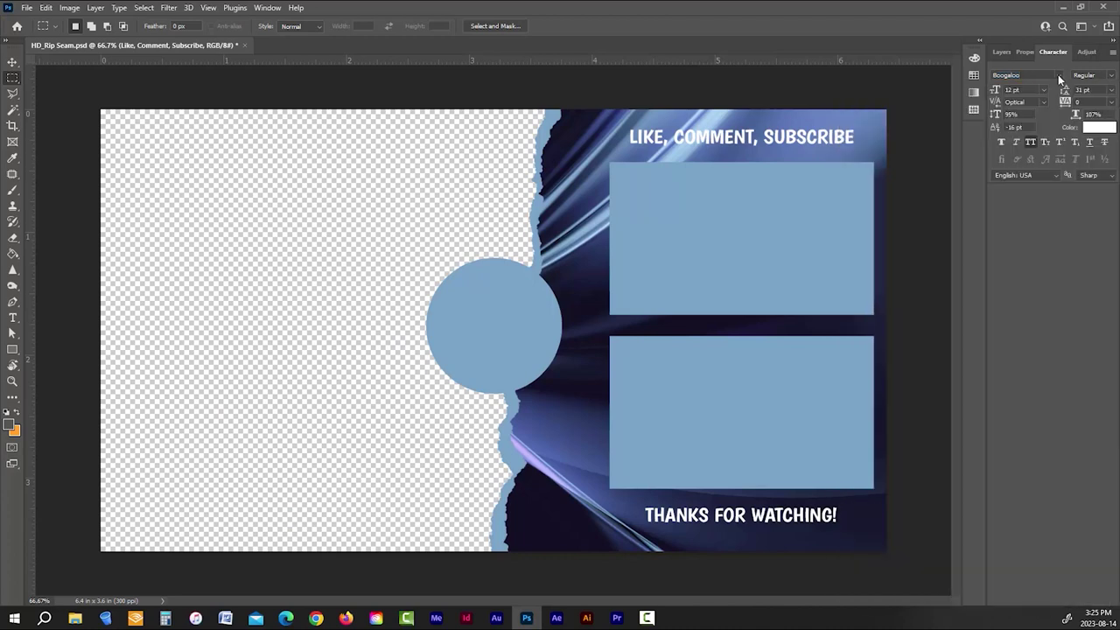